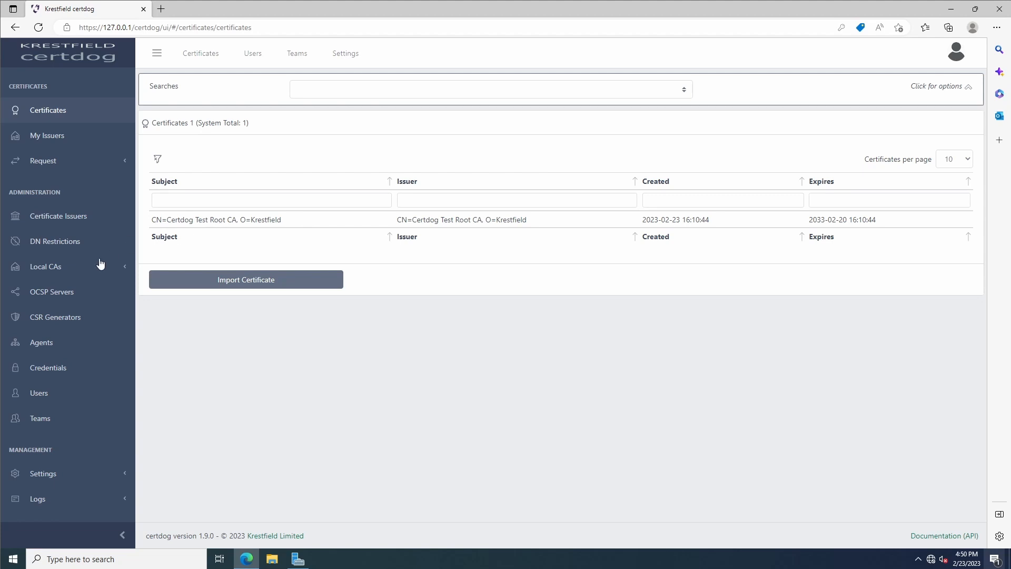
- Open the local CA configuration for Certdog Test Root CA and review its key, validity and CRL settings
left_click(74, 270)
left_click(66, 294)
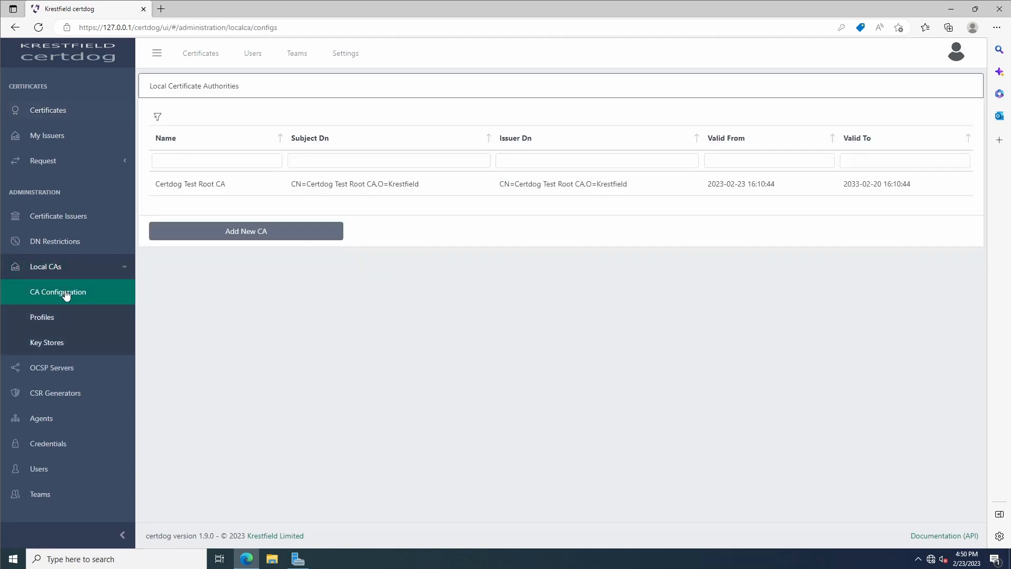
left_click(259, 193)
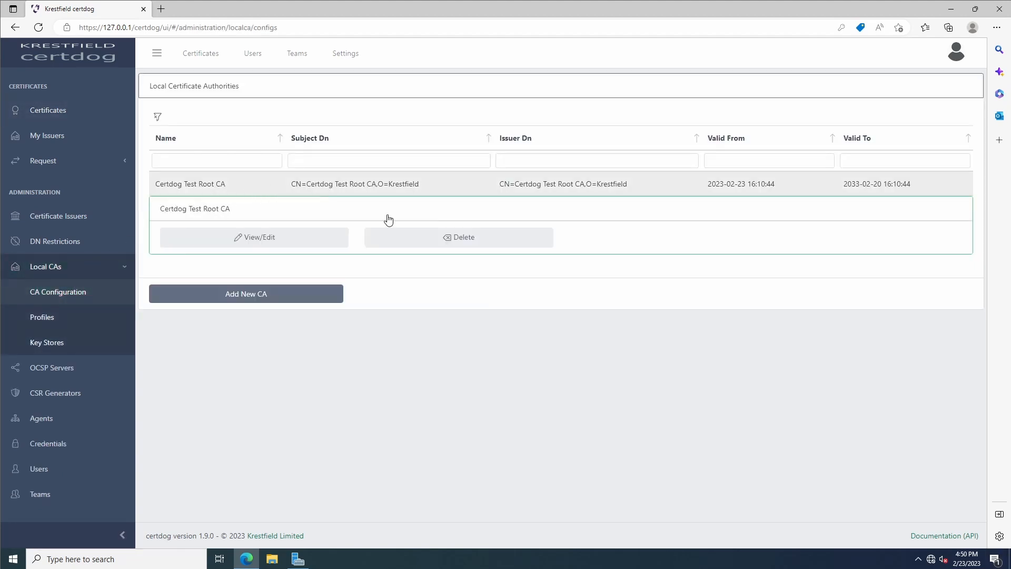
left_click(237, 233)
scroll(546, 319, "down", 6)
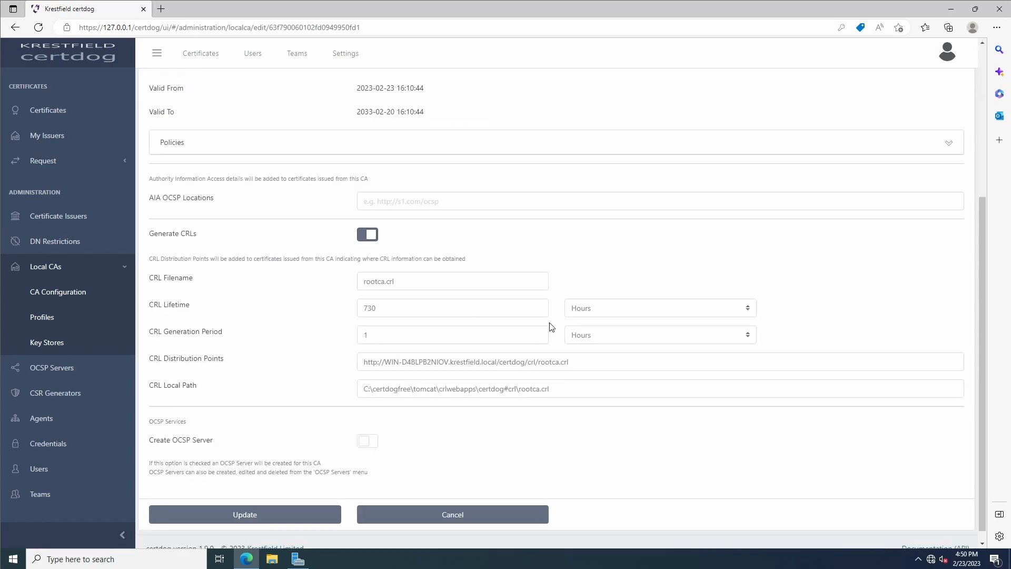
scroll(595, 370, "up", 10)
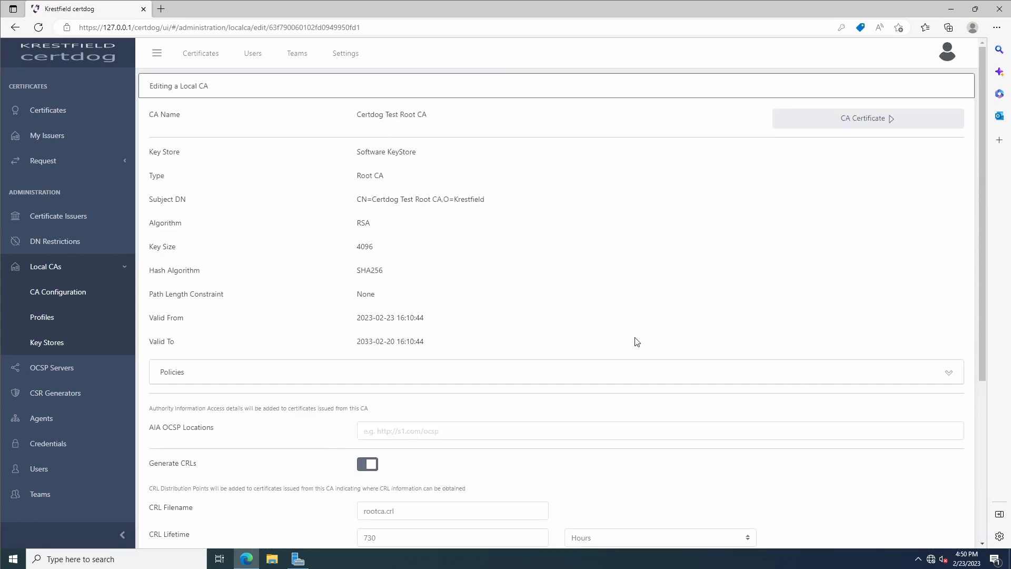
- View the root CA's certificate details and its available download options
left_click(874, 121)
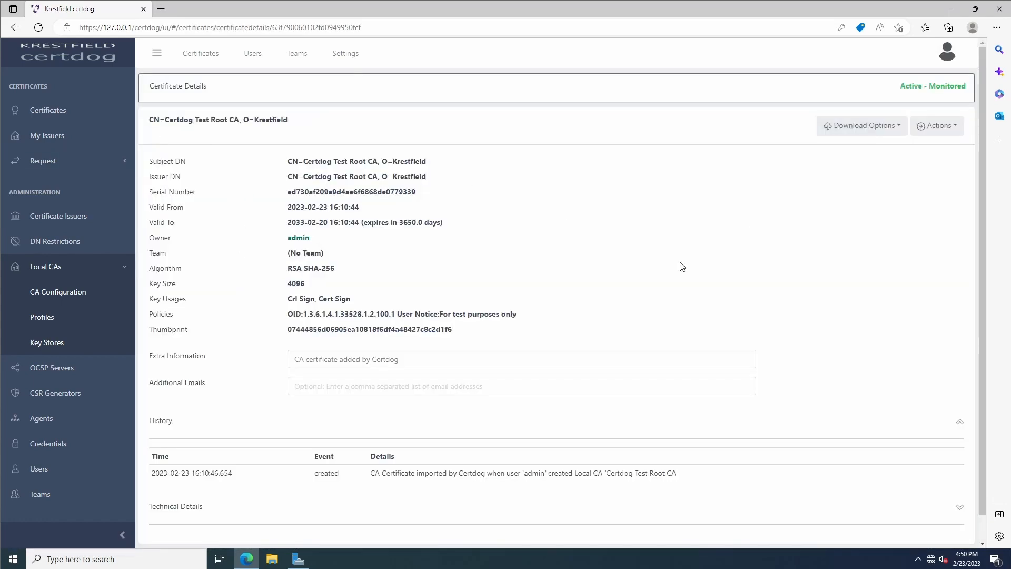
left_click(862, 125)
left_click(573, 264)
- Switch to Server Manager, start the pending AD CS configuration with the existing credentials, and select the Certification Authority role service
left_click(303, 561)
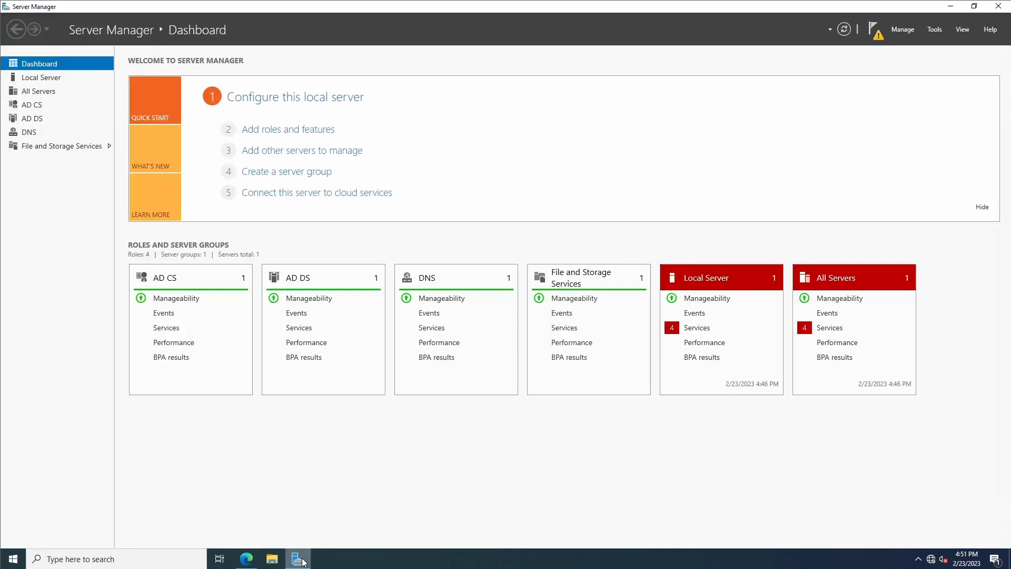
left_click(880, 37)
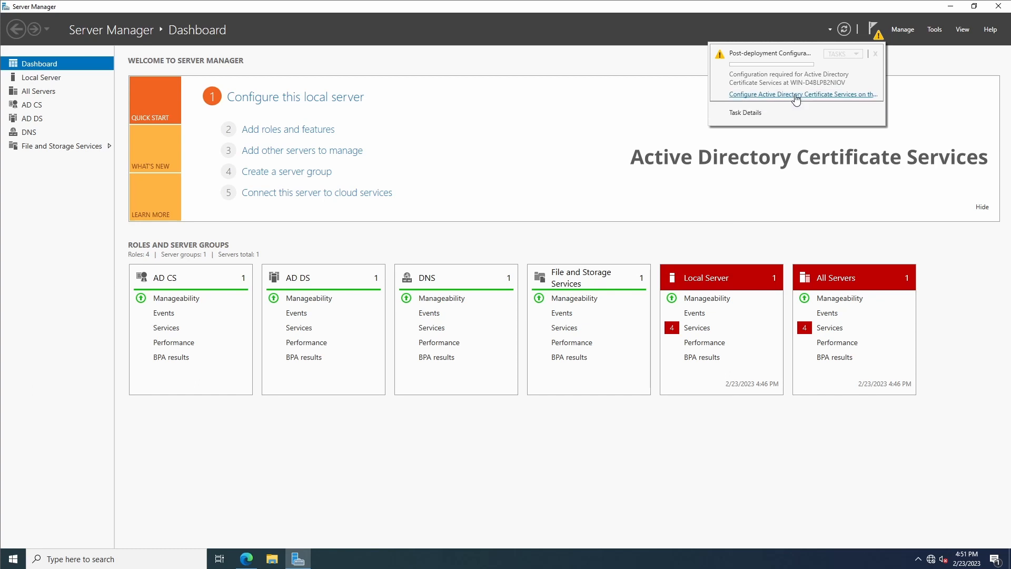
left_click(795, 97)
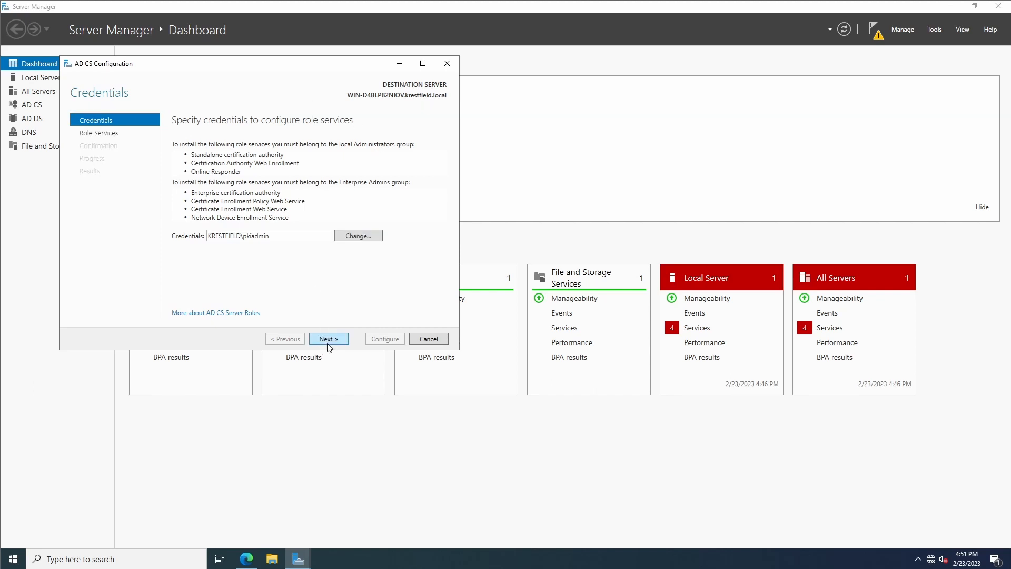
left_click(327, 341)
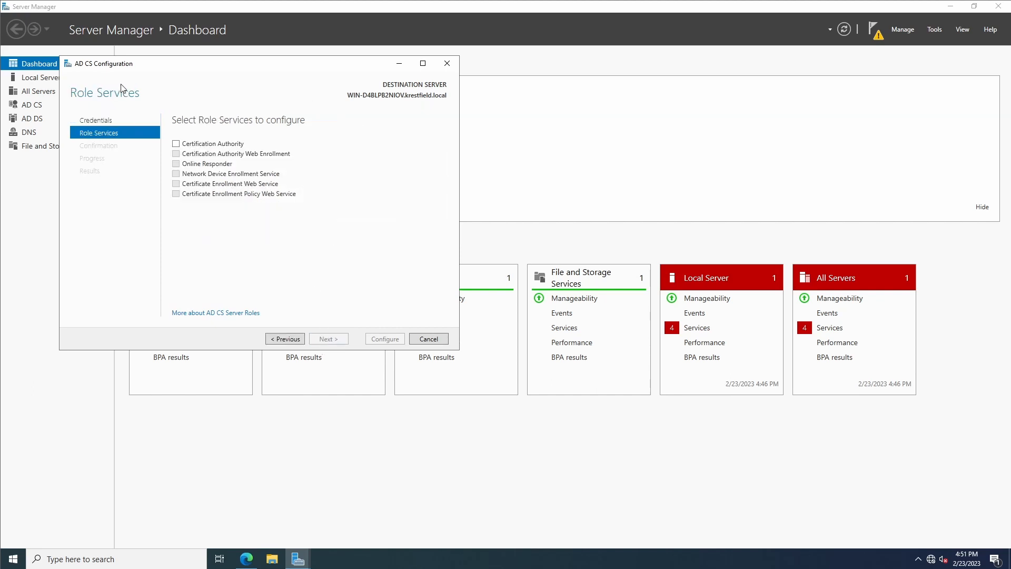
left_click(176, 145)
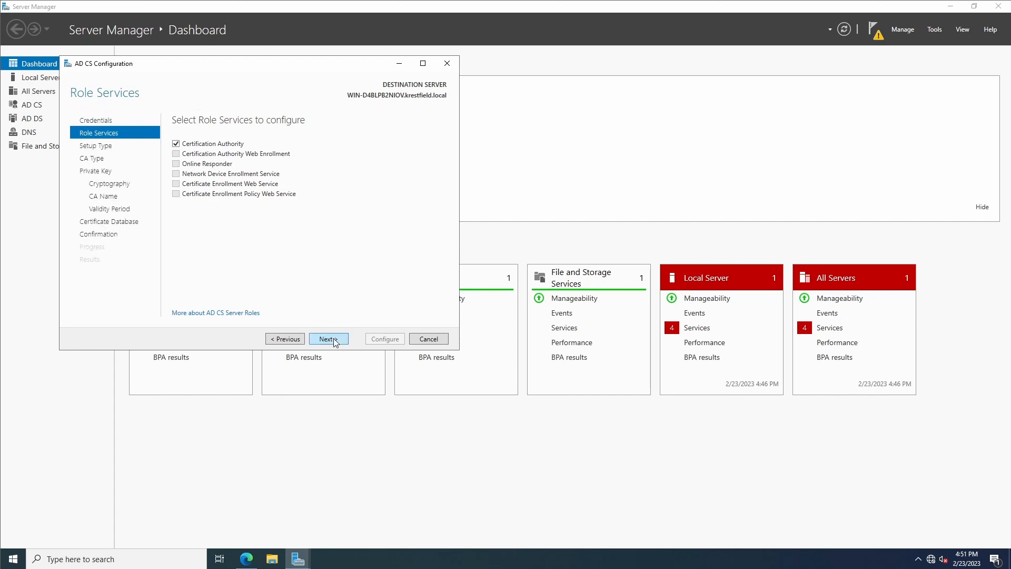
left_click(336, 343)
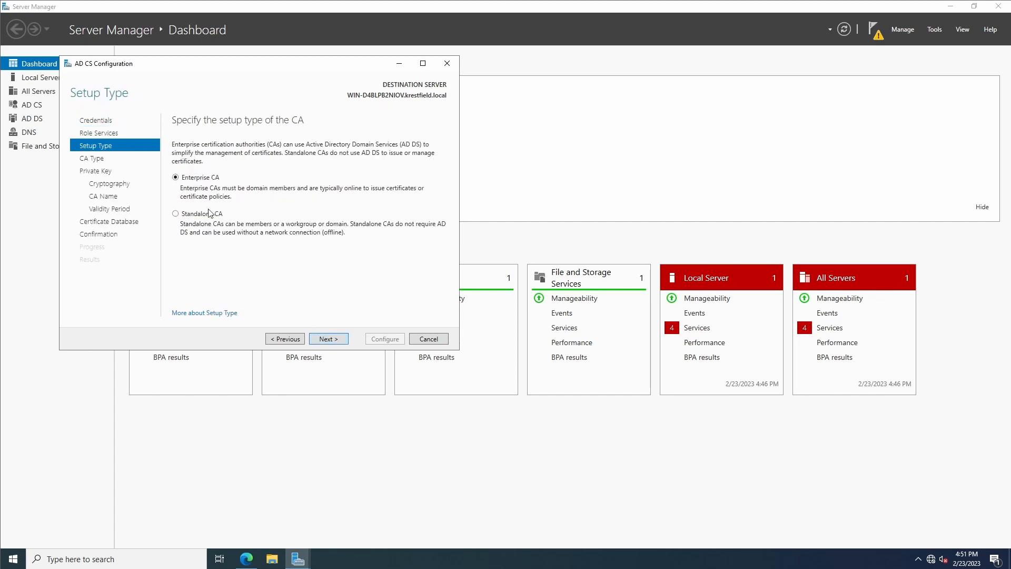
- Set up an Enterprise Subordinate CA with a new private key, keeping the RSA 2048-bit, SHA256 cryptographic options
left_click(335, 342)
left_click(217, 216)
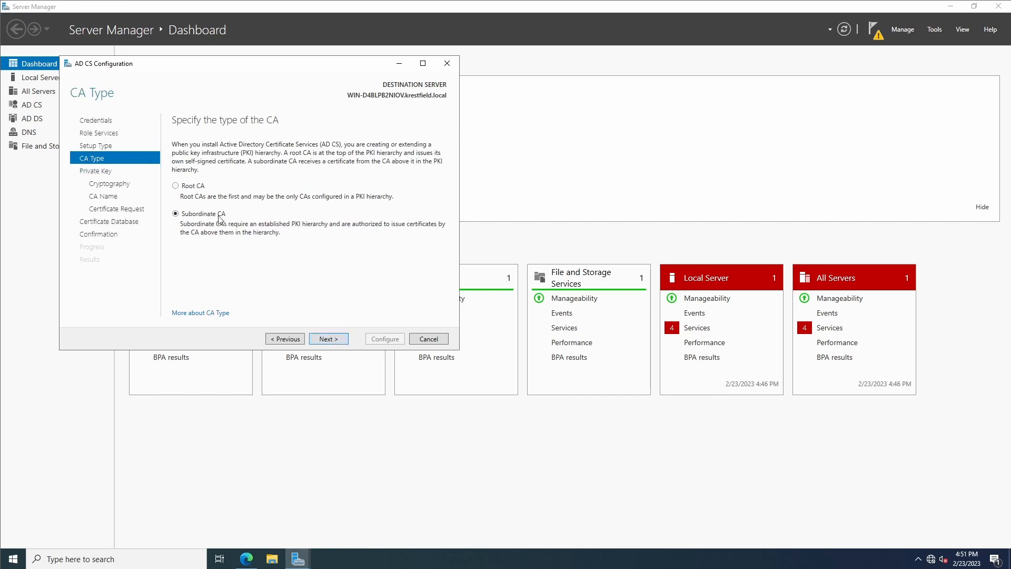
left_click(330, 340)
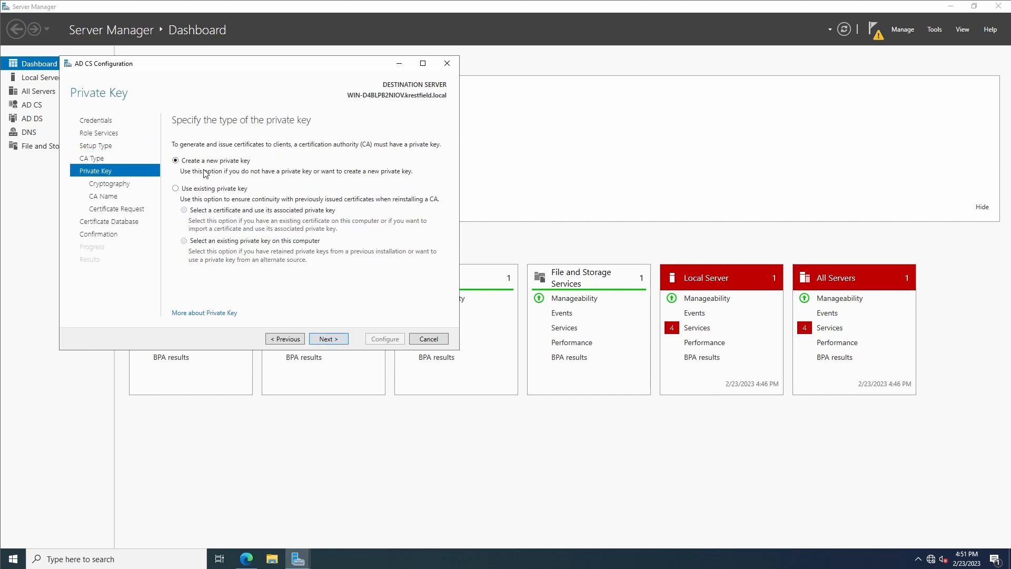
left_click(332, 342)
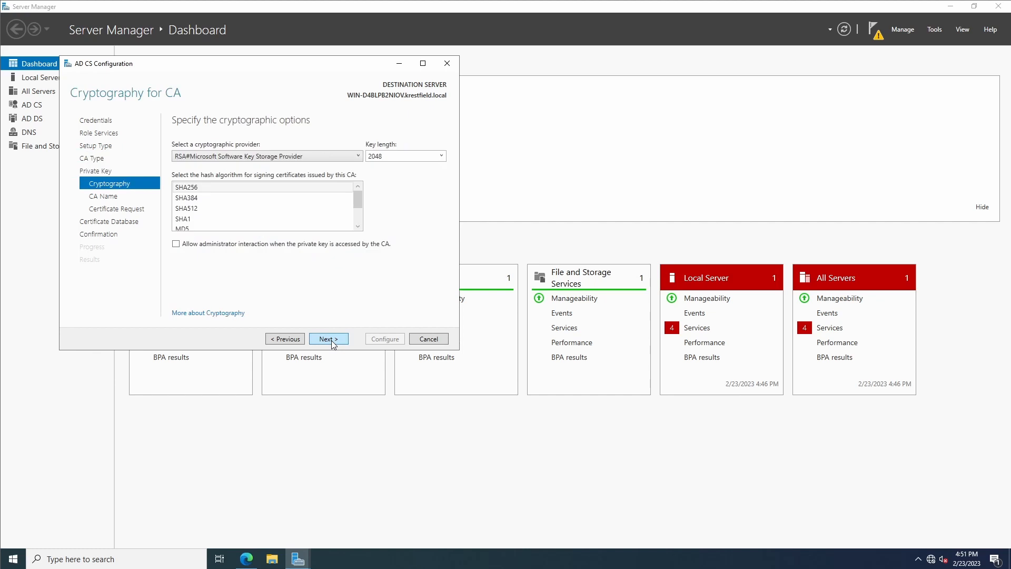
left_click(331, 339)
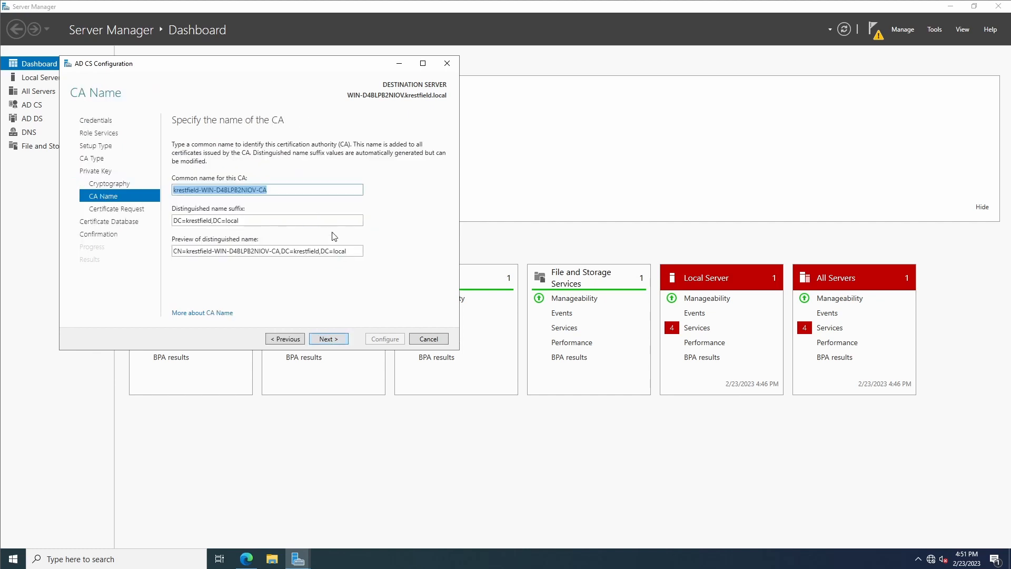
- Name the CA "Certdog Issuing CA" with the distinguished name suffix "O=Krestfield,C=GB"
type("Cert")
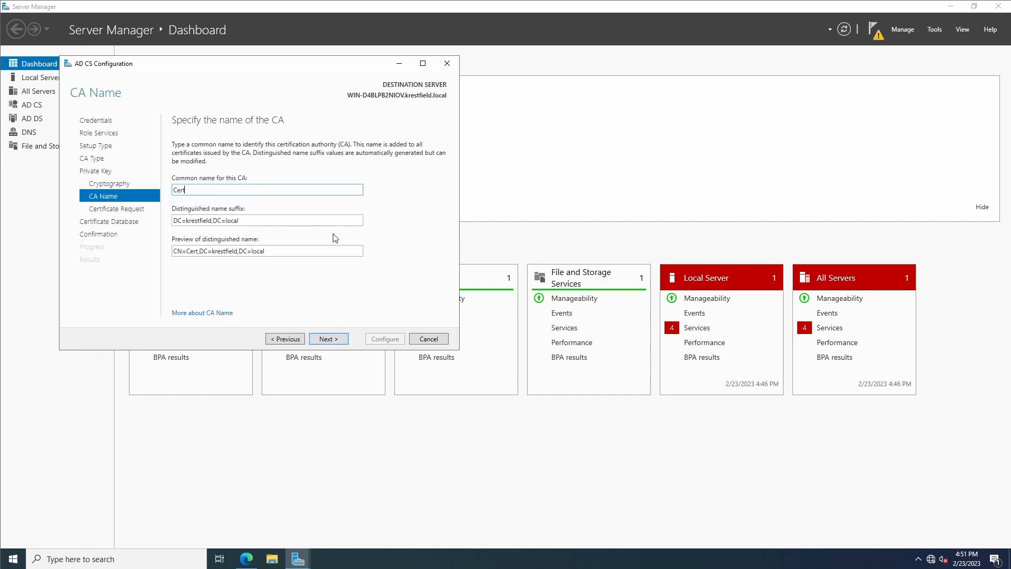
type("dog Issuing CA")
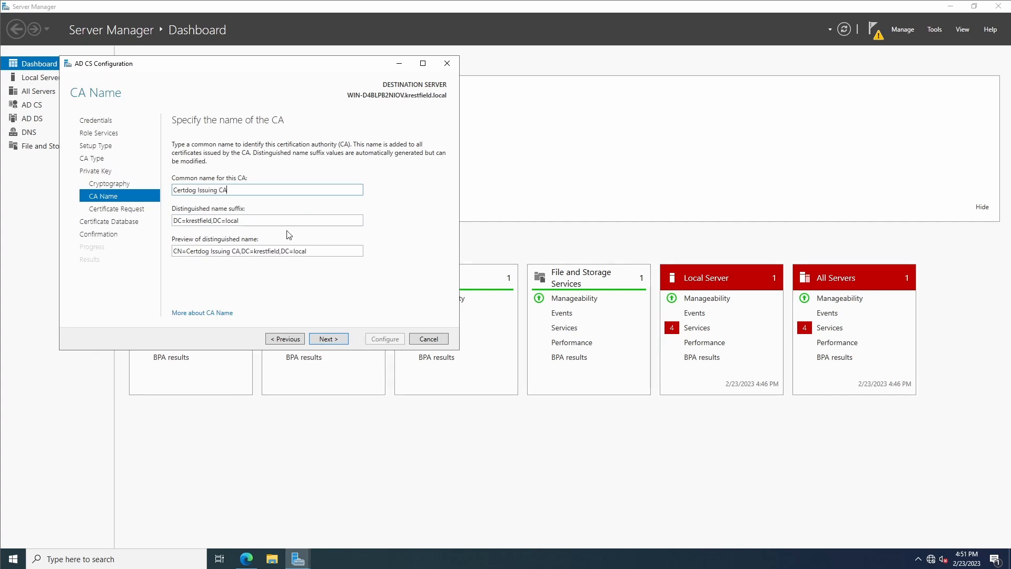
key("Tab")
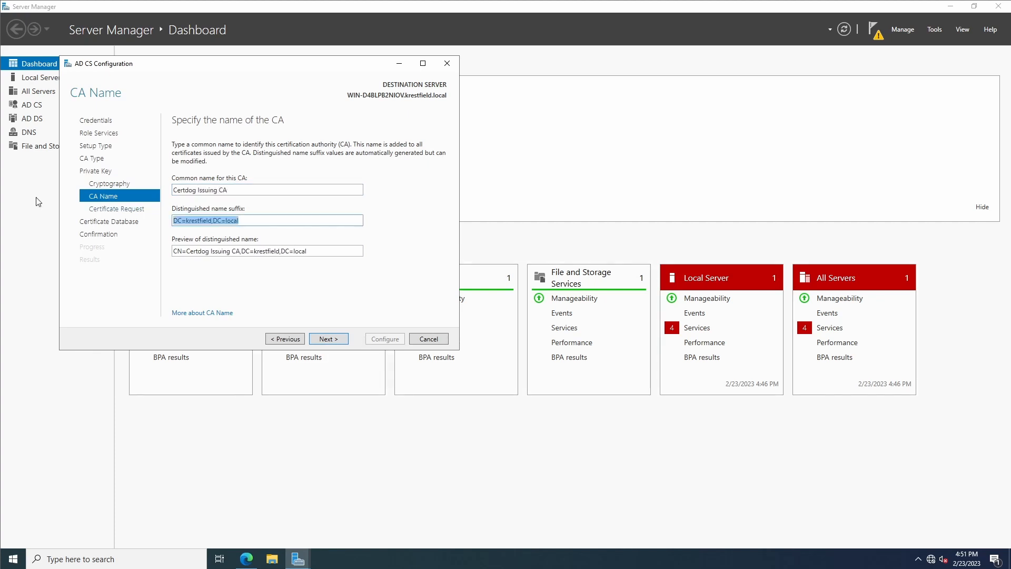
type("O")
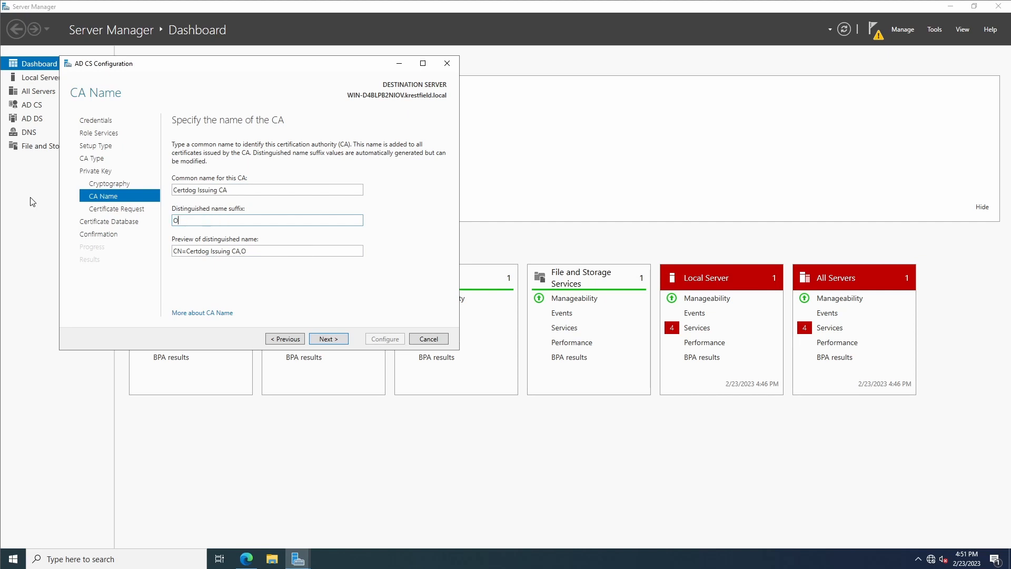
type("=Krestfield,C=GB")
left_click(339, 343)
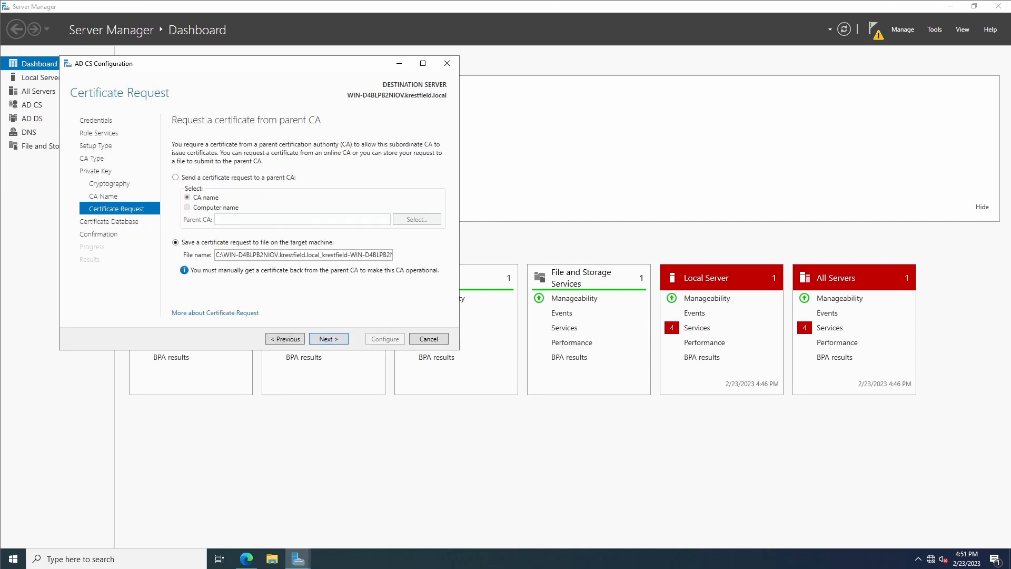
- Keep the default request file and database locations, apply the AD CS configuration, and close the wizard
left_click(242, 256)
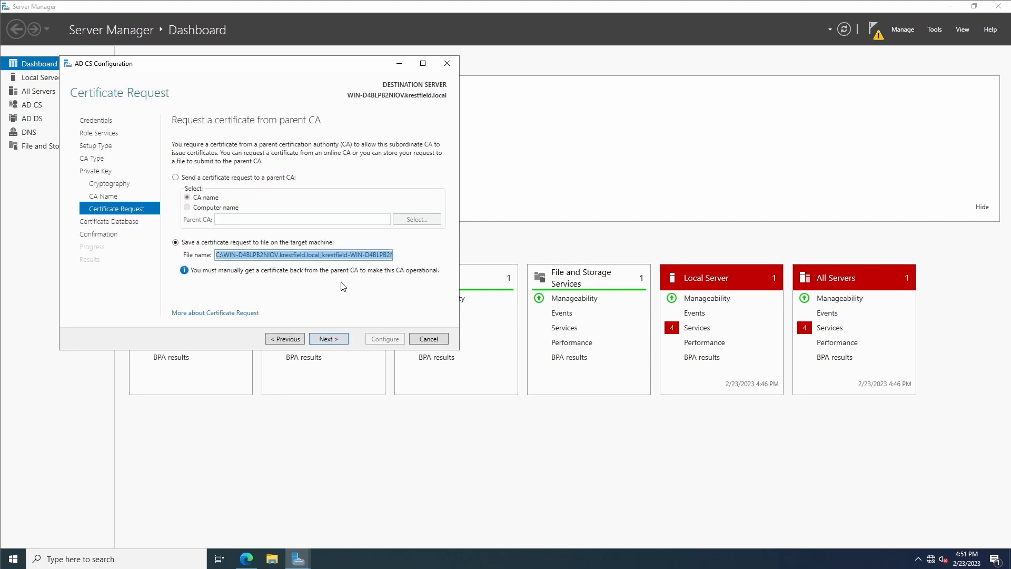
left_click(335, 343)
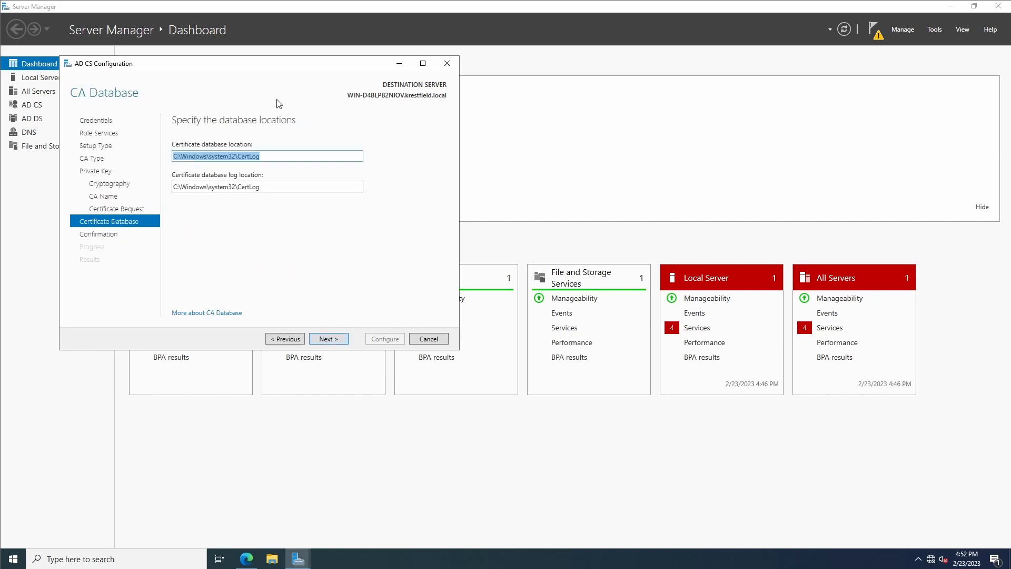
left_click(341, 340)
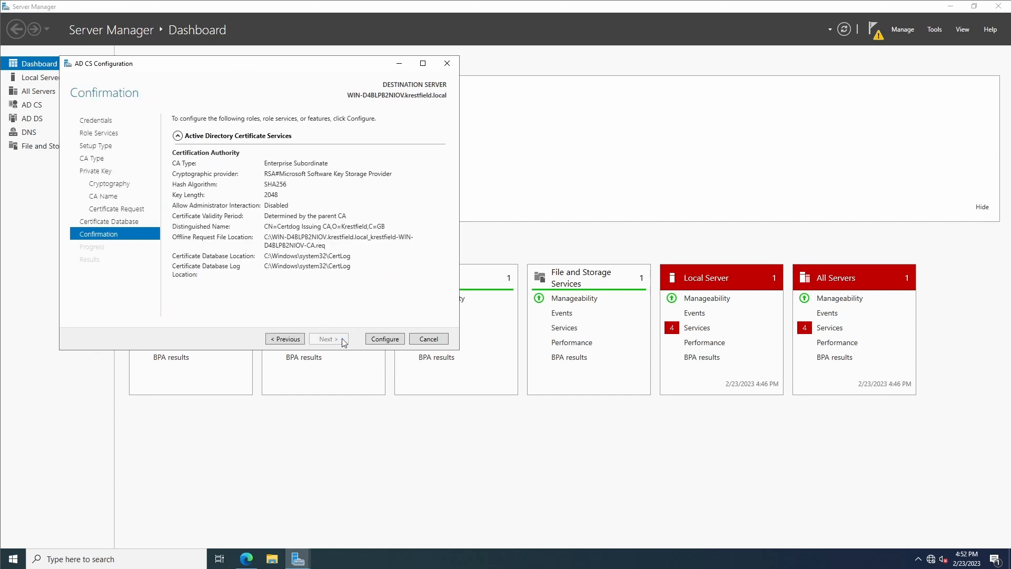
left_click(382, 342)
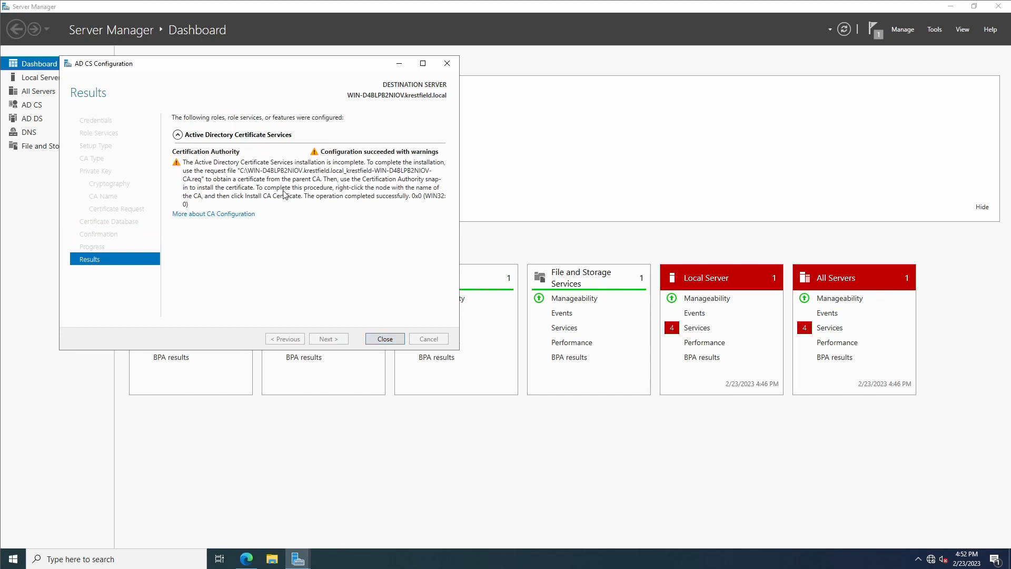
left_click(395, 340)
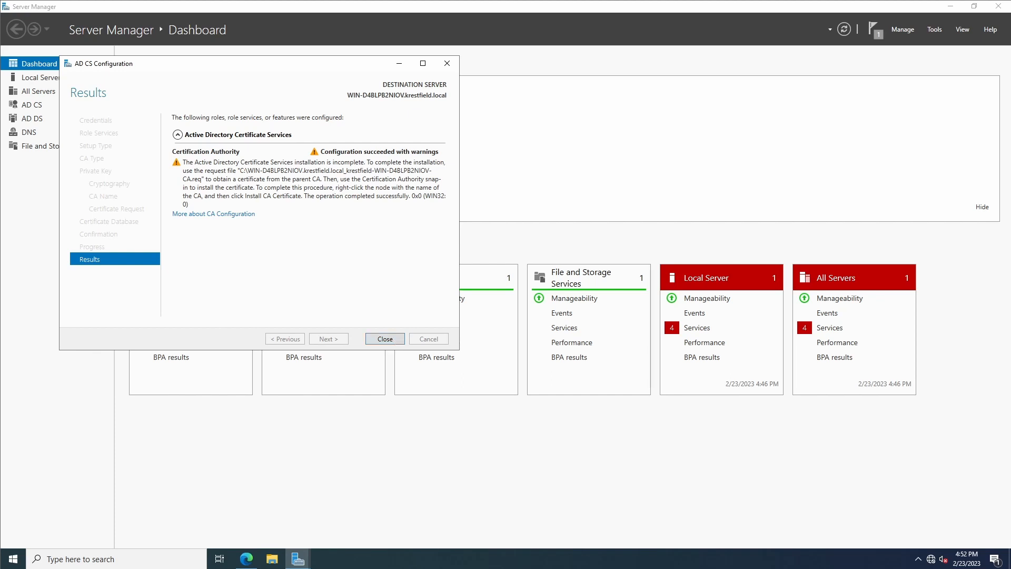
- Switch to certdog in the browser and start a new local certificate profile named "Sub CA Profile" with a 3650-day lifetime
left_click(246, 560)
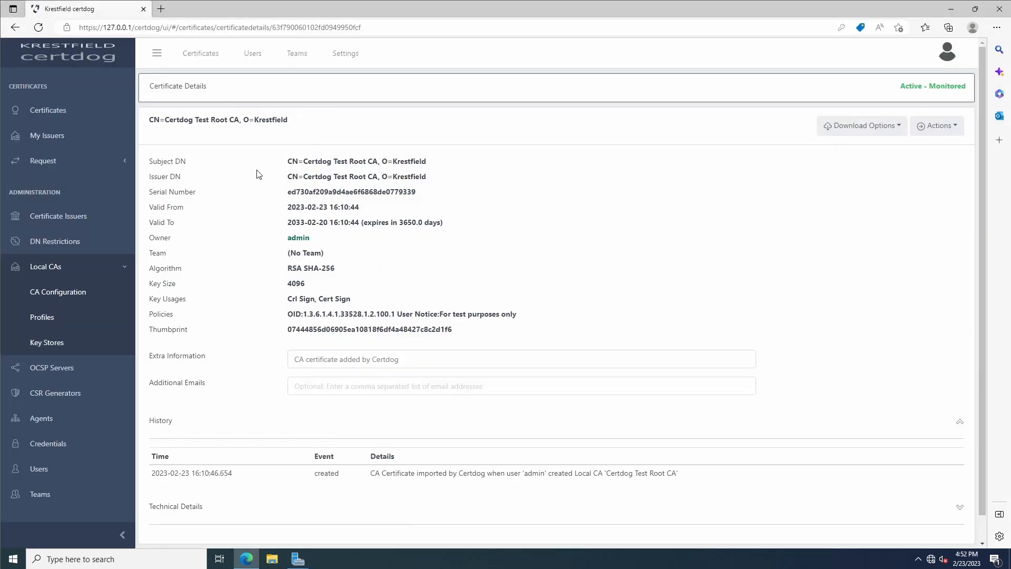
left_click(78, 319)
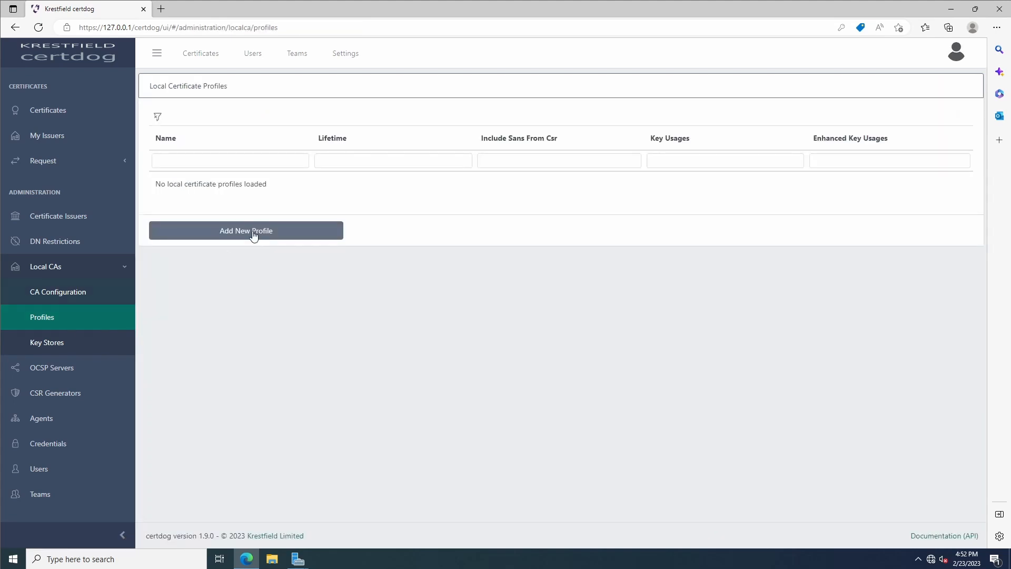
left_click(254, 232)
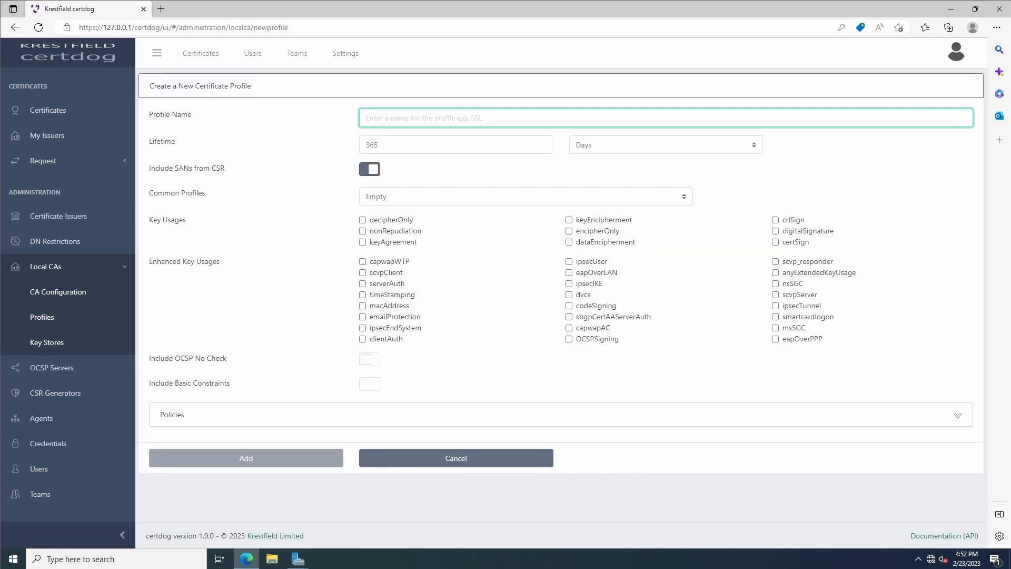
type("Sub CA Profile")
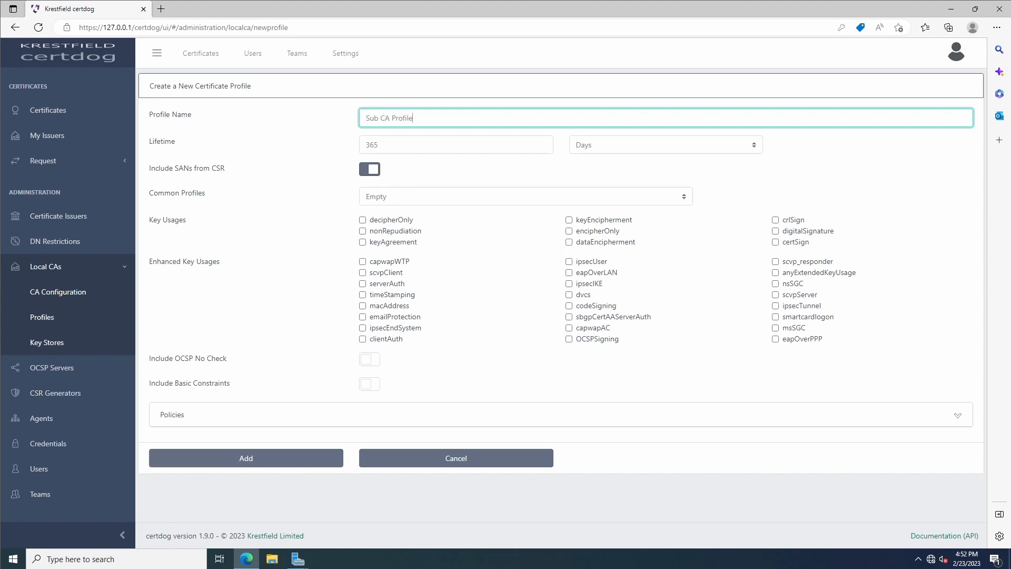
key("Tab")
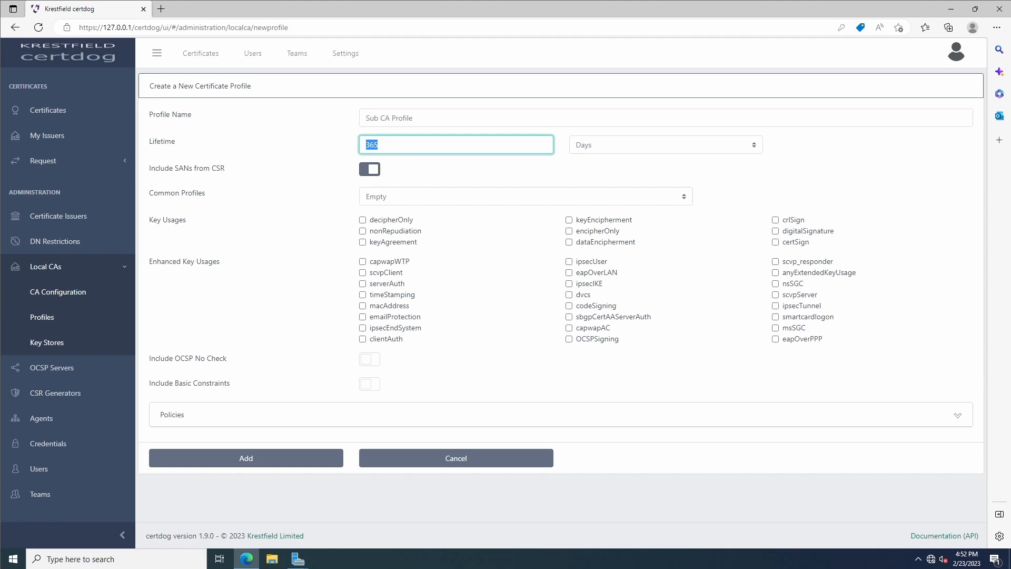
key("Right")
type("0")
- Base the profile on the Sub CA common profile, keeping the path length constraint at None
left_click(442, 199)
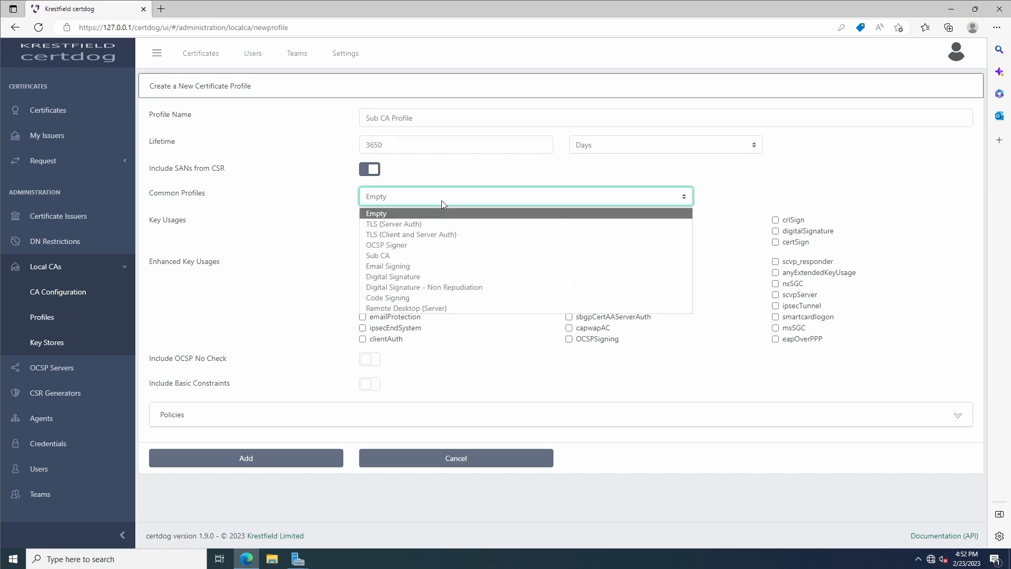
left_click(408, 255)
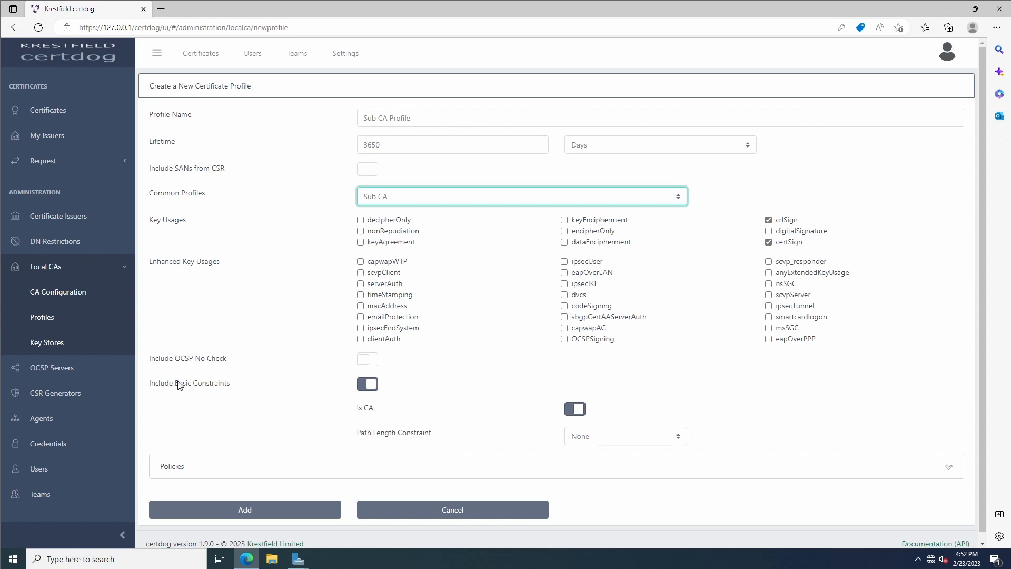
left_click(667, 441)
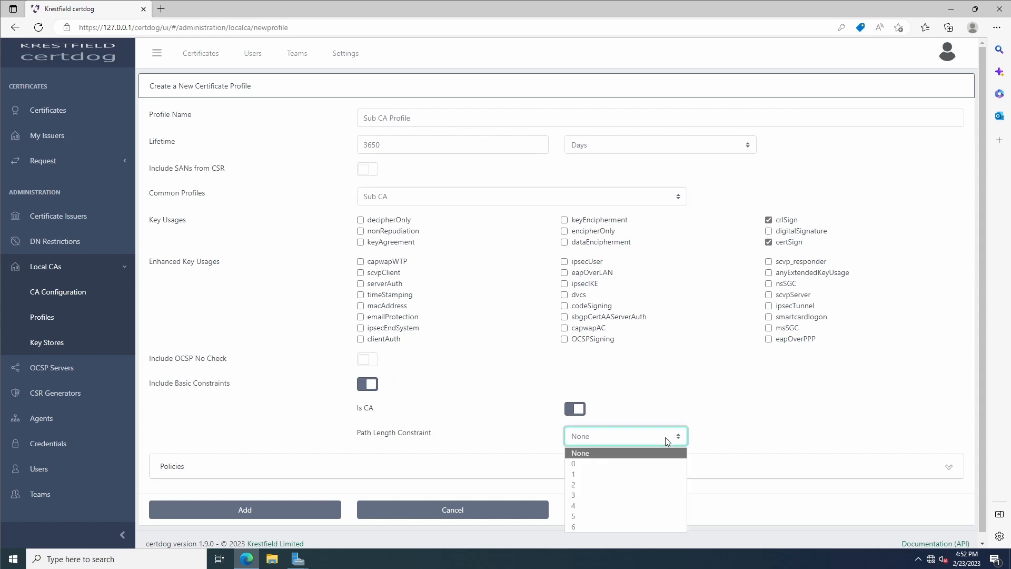
left_click(794, 443)
- Review the Policies section, leave it without policies, and add the Sub CA Profile
scroll(793, 442, "down", 1)
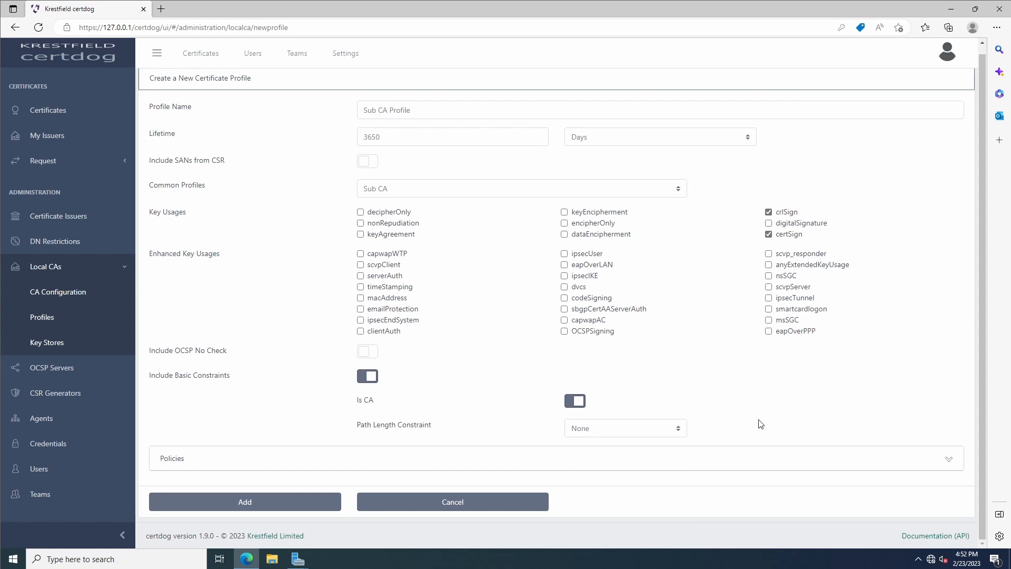
left_click(352, 460)
scroll(362, 461, "down", 3)
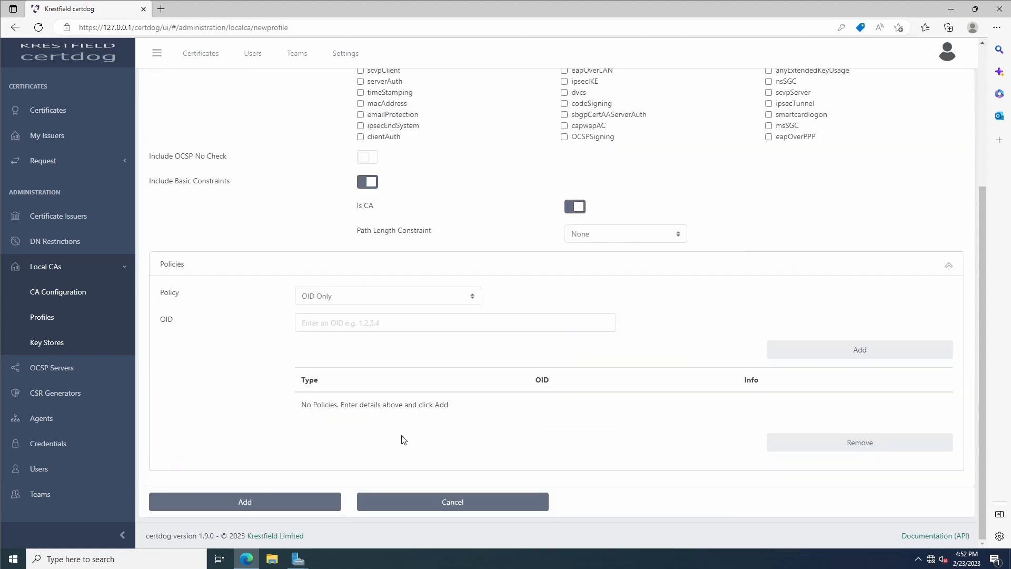
left_click(435, 269)
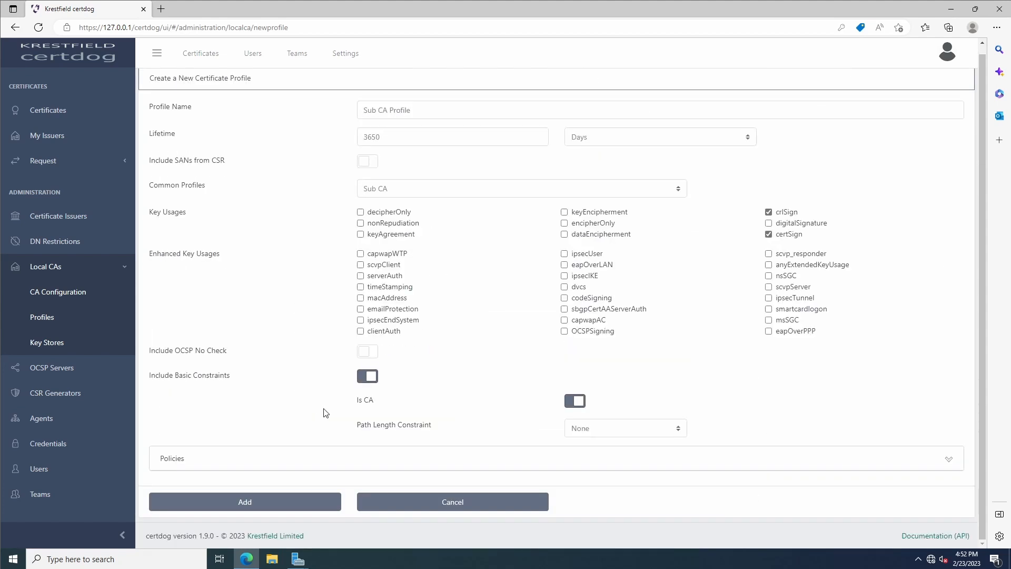
left_click(253, 506)
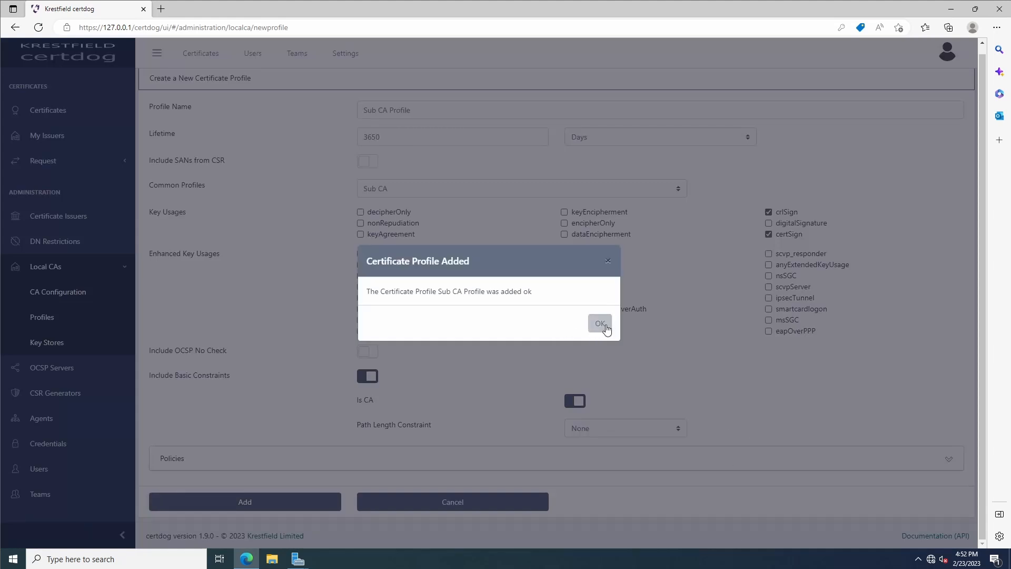
left_click(599, 322)
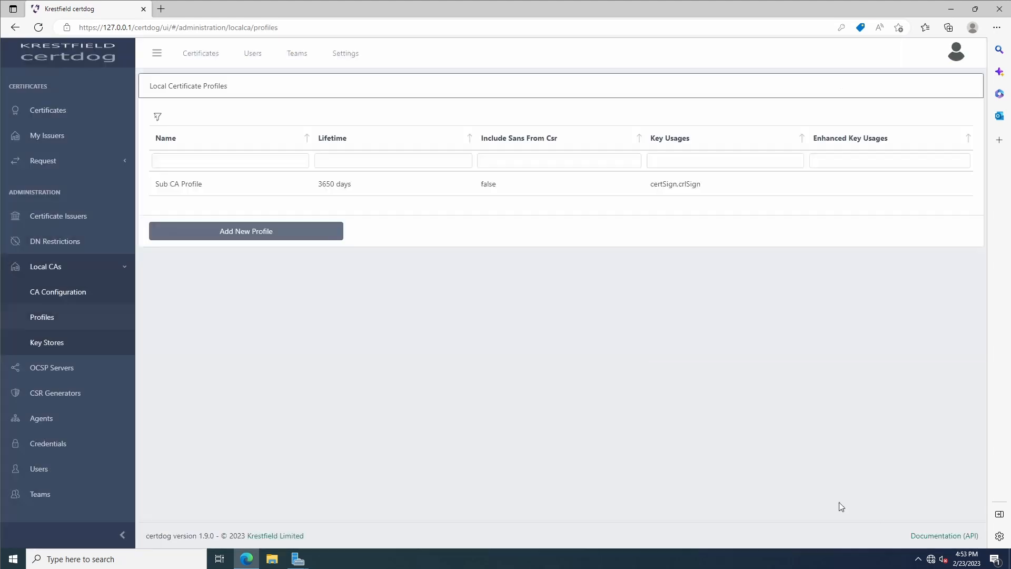
- Start a new certificate issuer of type Local CA and name it "Sub CA Certificate"
left_click(77, 217)
left_click(234, 228)
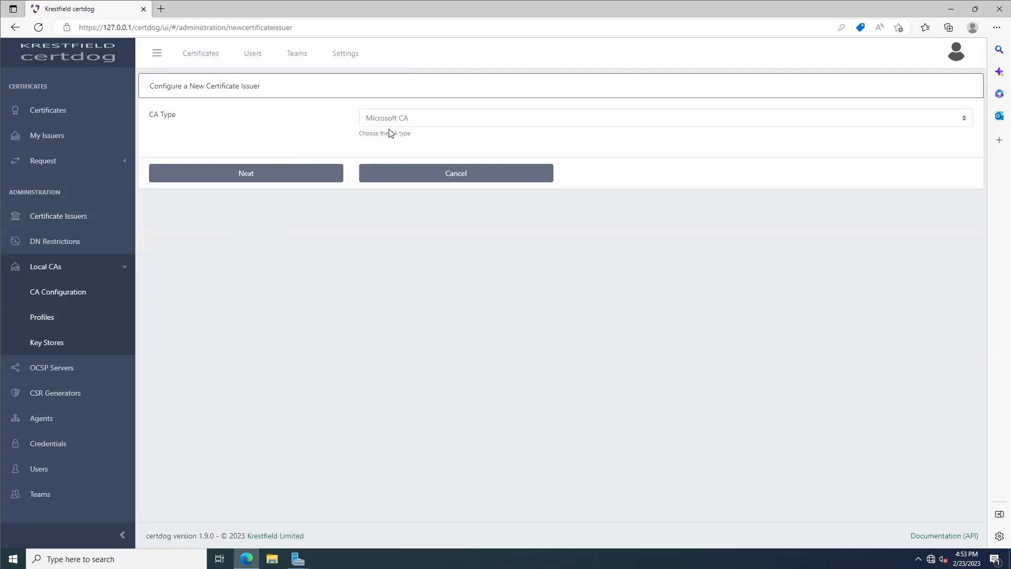
left_click(415, 125)
left_click(389, 141)
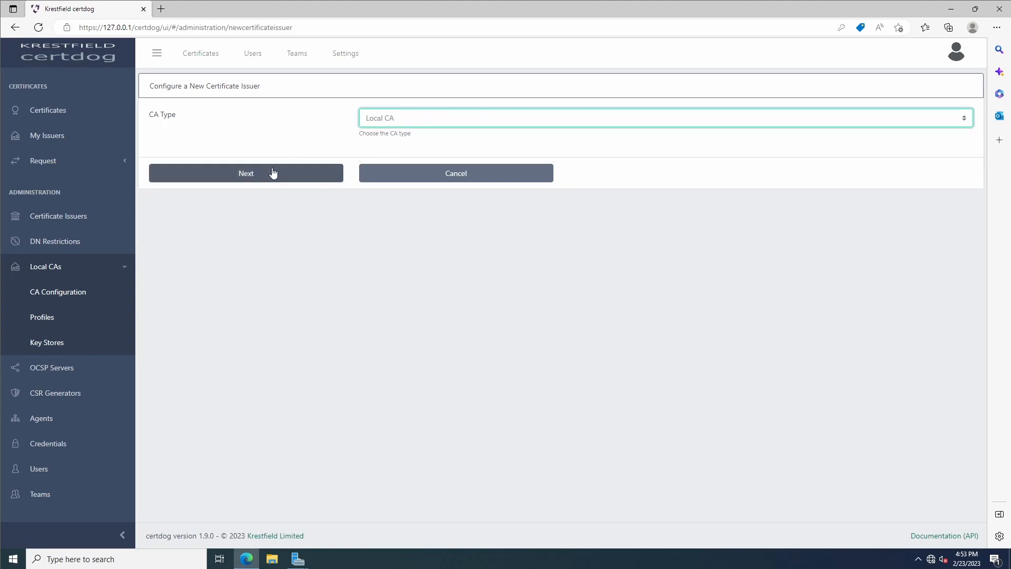
left_click(262, 174)
left_click(422, 127)
type("S")
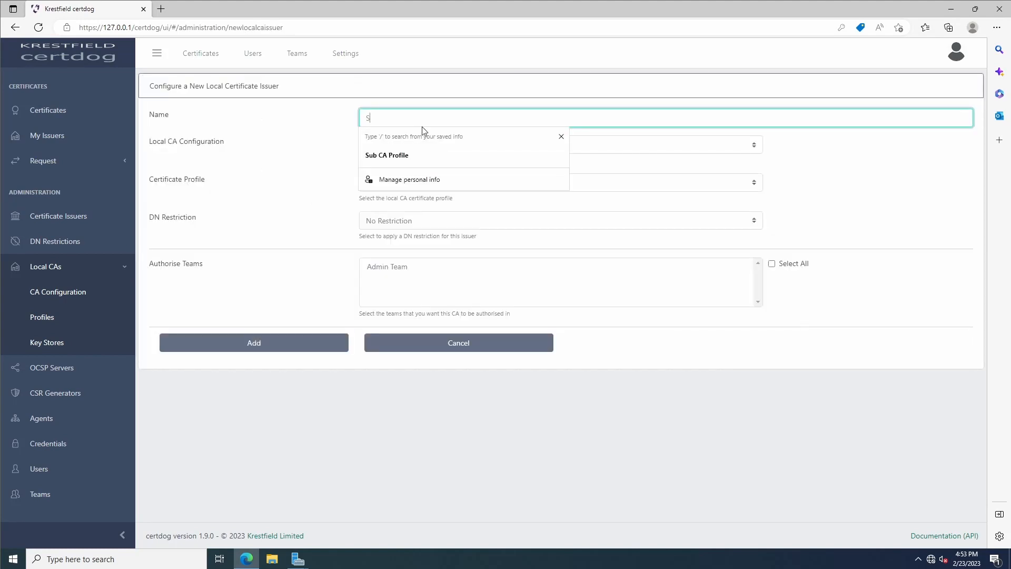
type("ub CA Certificate")
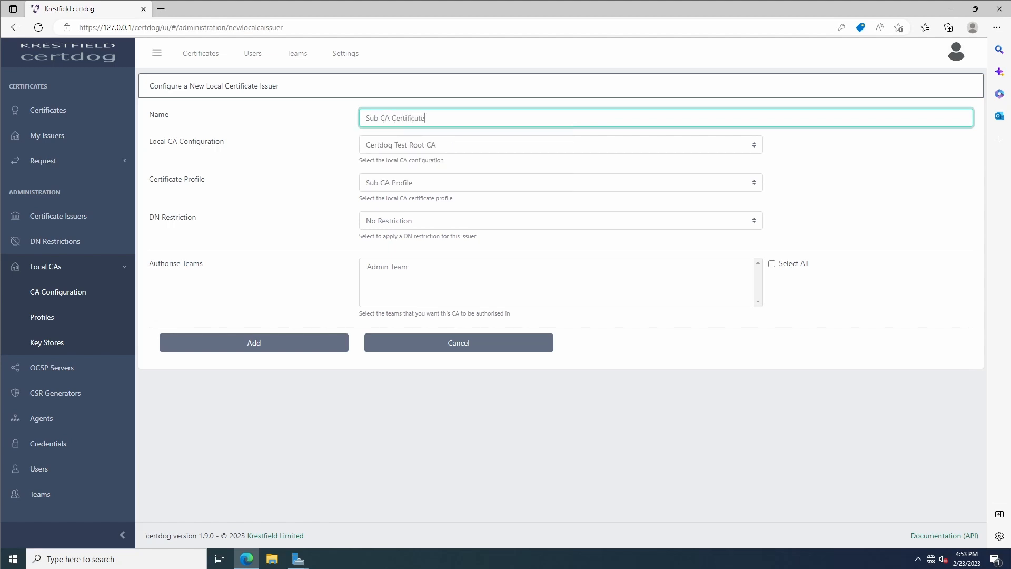
- Keep Certdog Test Root CA, Sub CA Profile and No Restriction, authorise the Admin Team, and add the issuer
left_click(415, 147)
left_click(415, 148)
left_click(397, 186)
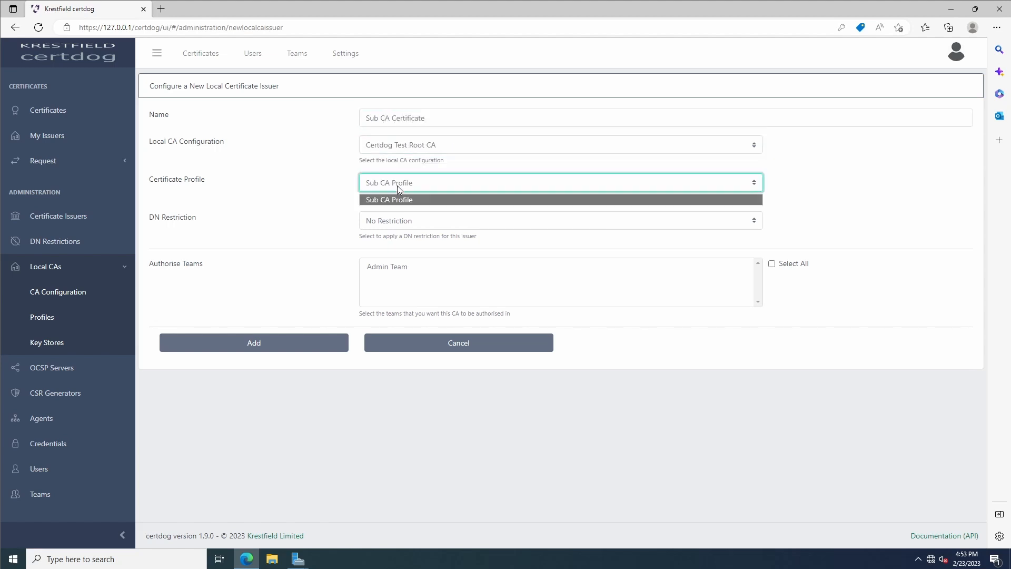
left_click(397, 186)
left_click(420, 221)
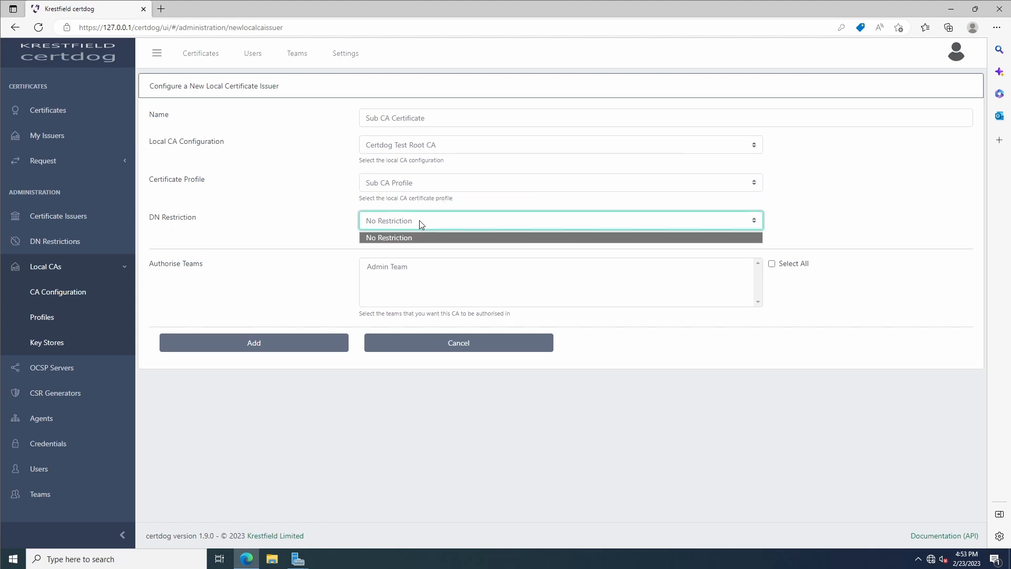
left_click(420, 221)
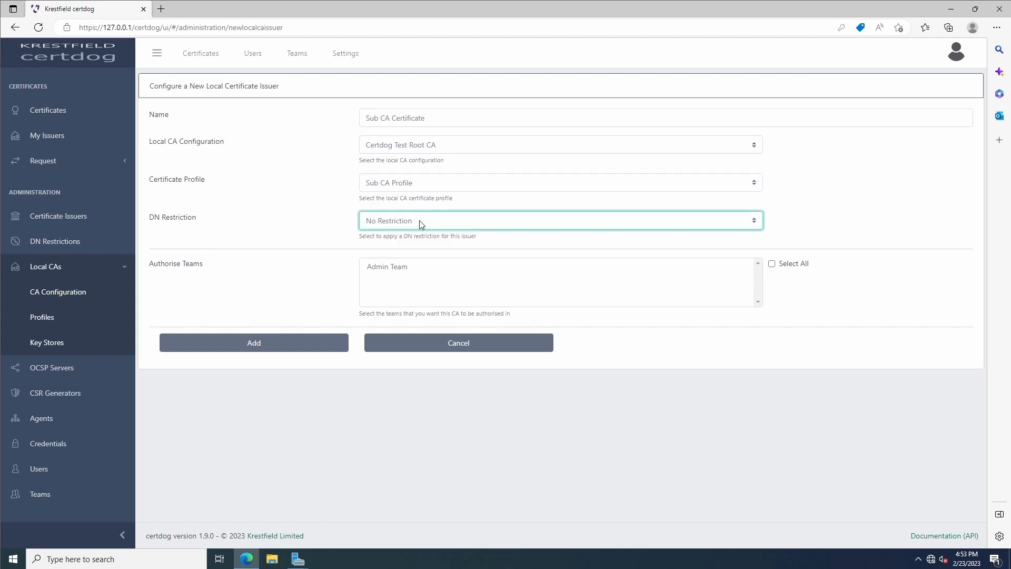
left_click(396, 269)
left_click(291, 348)
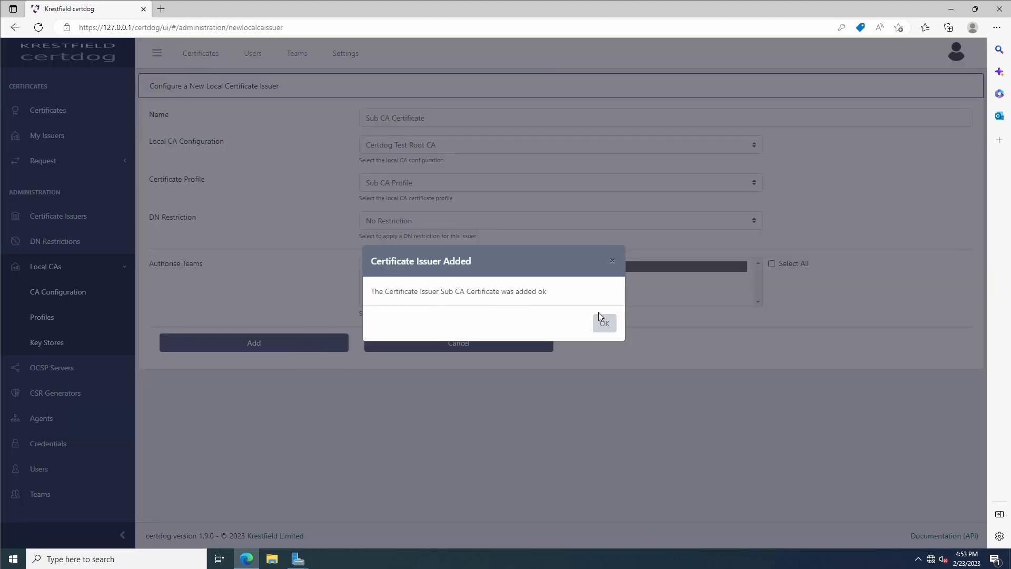
left_click(606, 323)
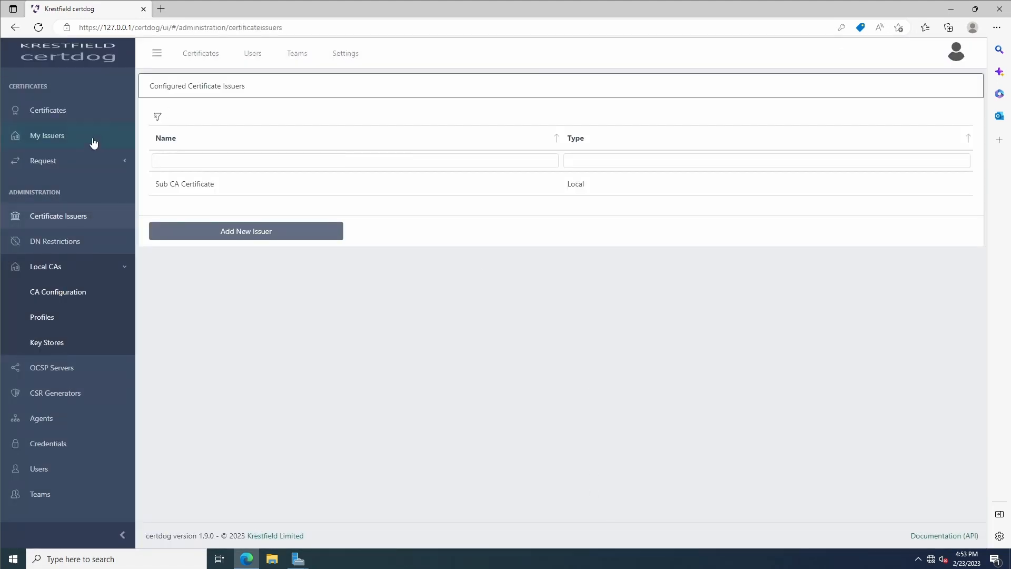
- Begin a CSR-based certificate request with Sub CA Certificate as the issuer and Admin Team as the team
left_click(70, 160)
left_click(63, 185)
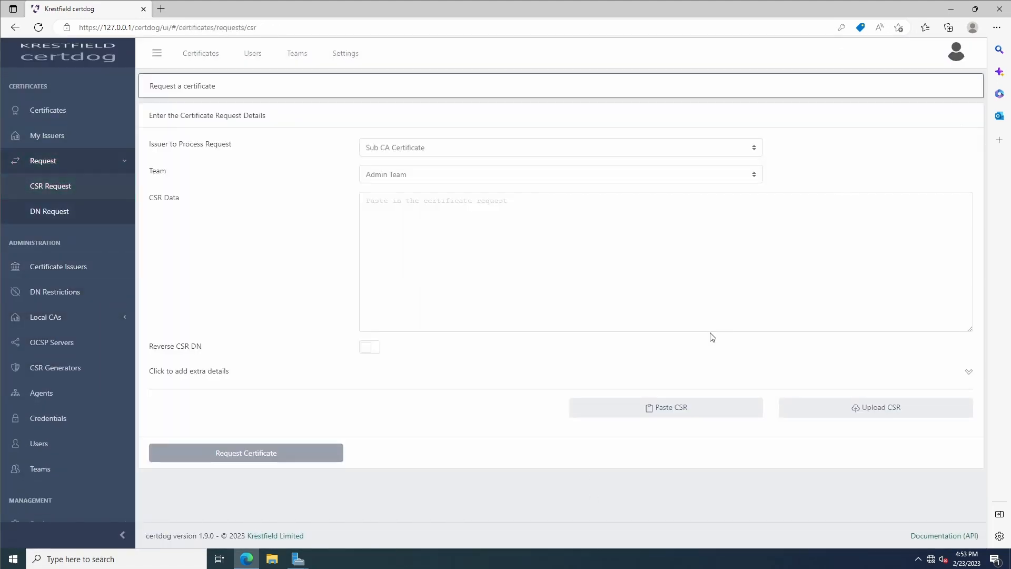
left_click(430, 148)
left_click(435, 152)
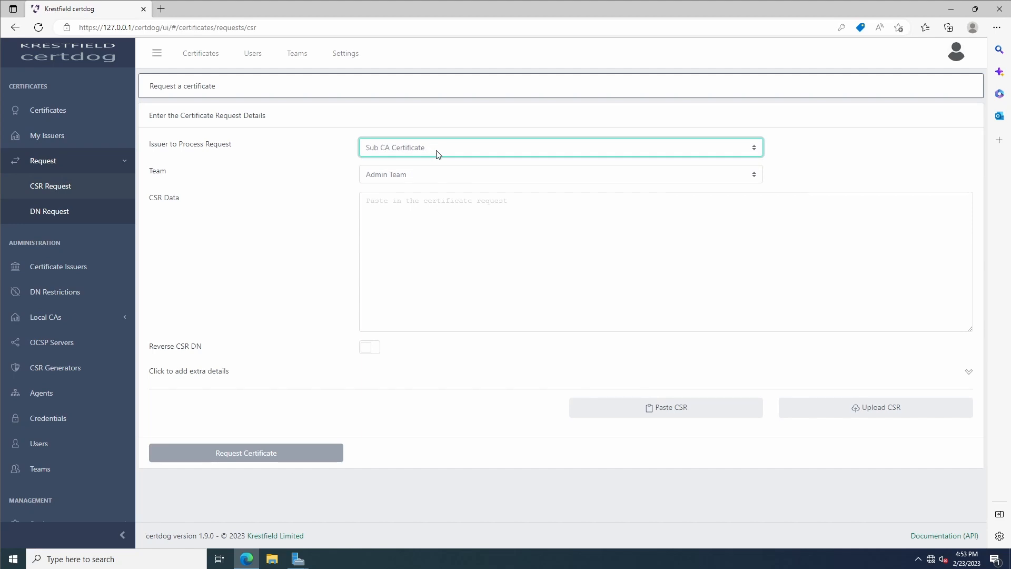
- Upload the CSR from "WIN-D4BLPB2NIOV.krestfield.local_krestfield-WIN-D4BLPB2NIOV-CA.req" in the root of the C: drive
left_click(865, 414)
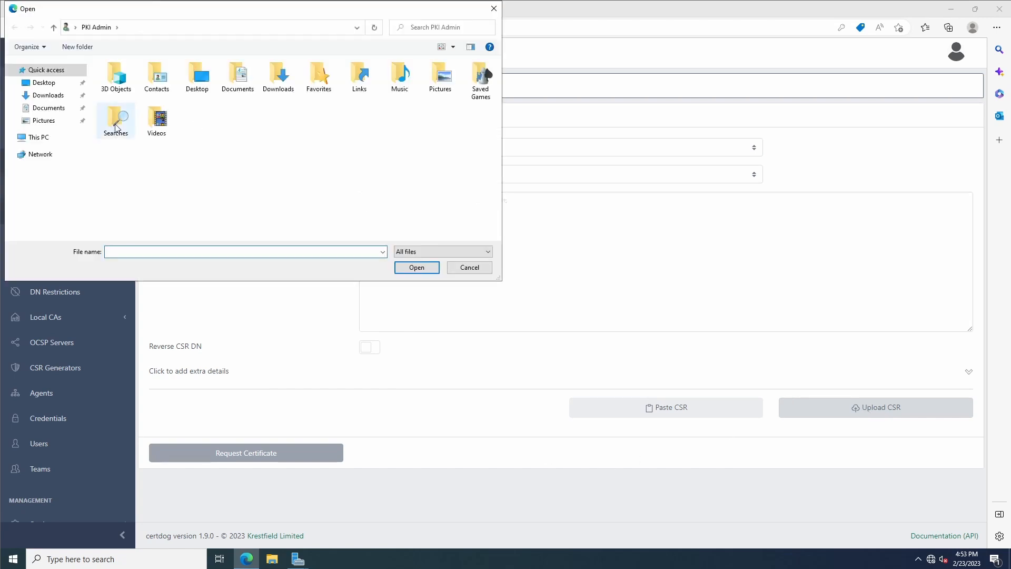
left_click(47, 138)
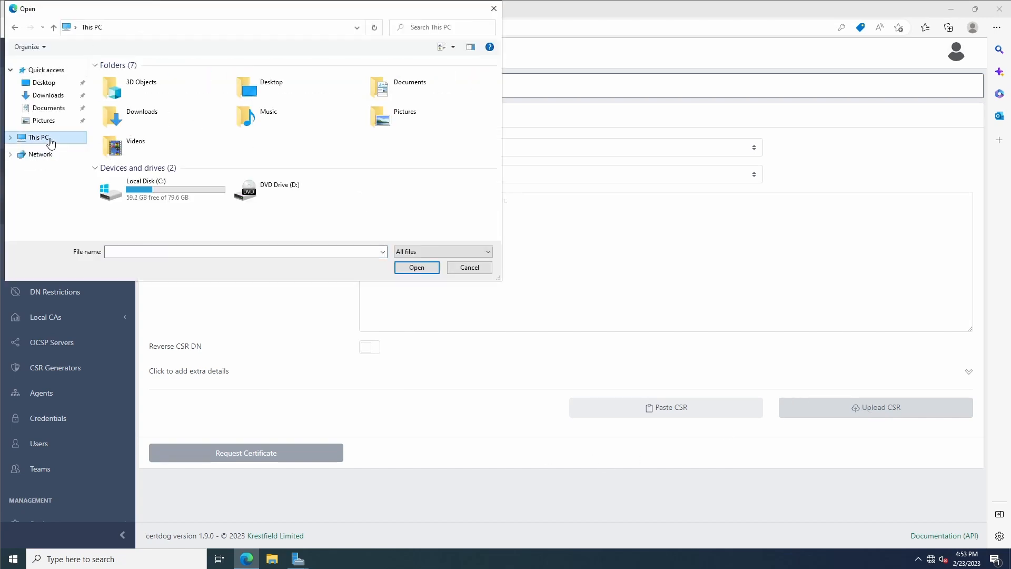
double_click(147, 189)
left_click(153, 165)
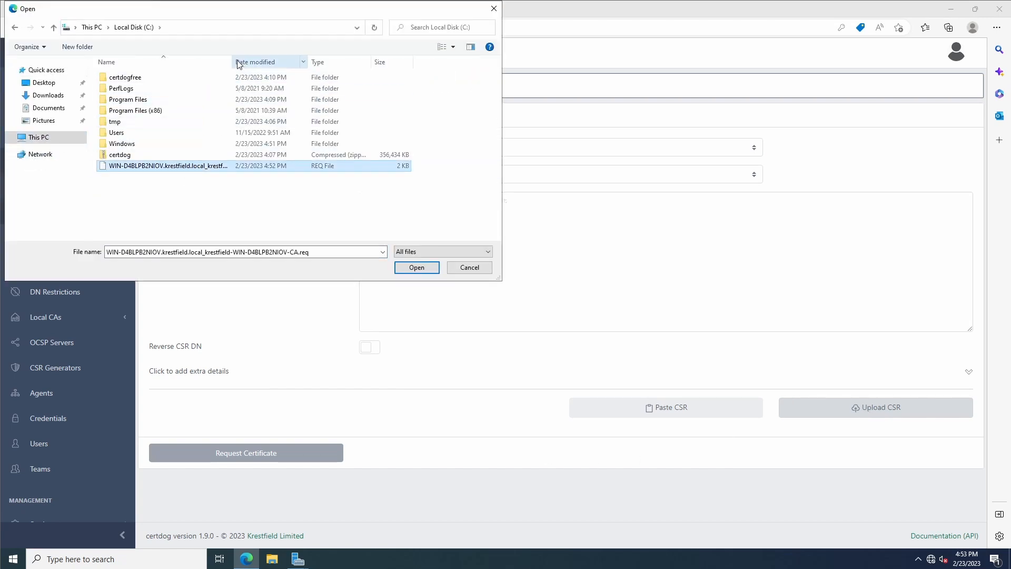
left_click_drag(232, 63, 310, 63)
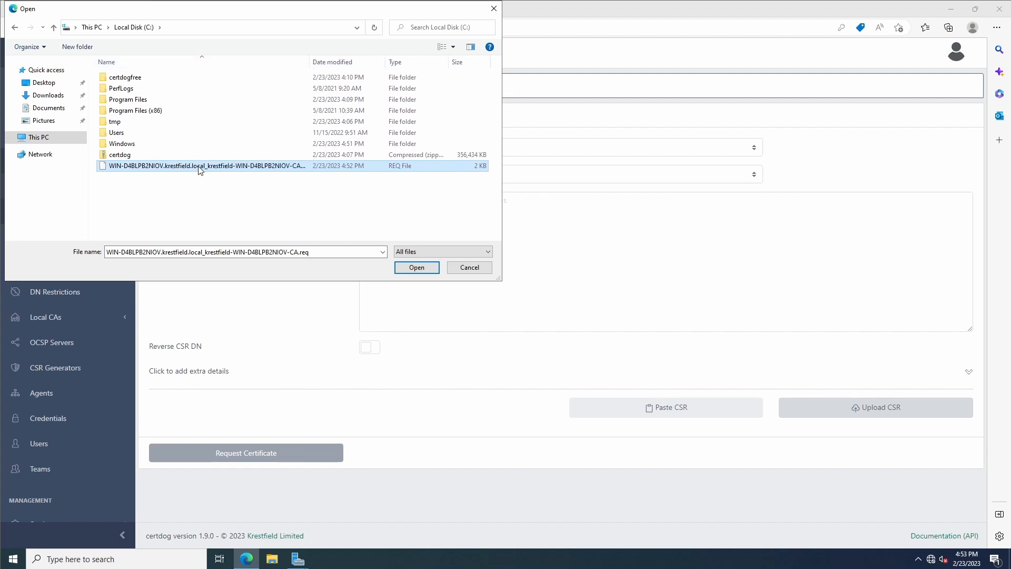
left_click(417, 268)
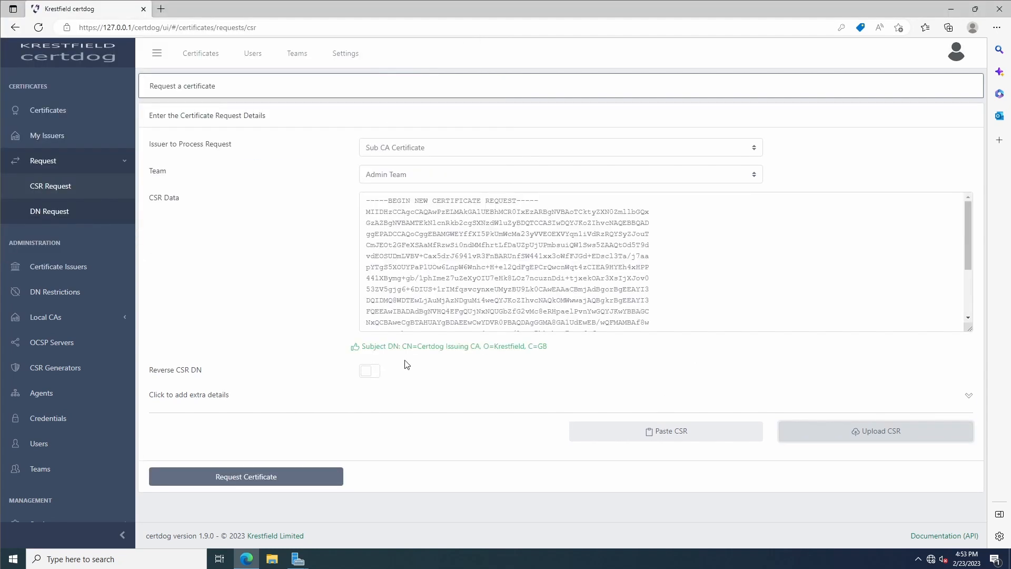
- Check the subject DN of the uploaded CSR and request the certificate
left_click_drag(403, 351, 560, 349)
left_click(587, 350)
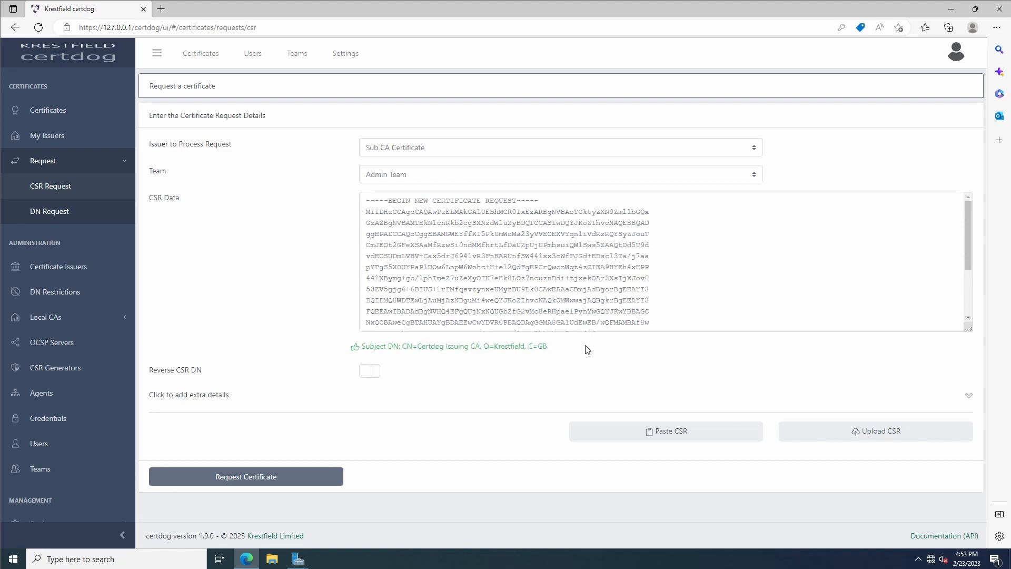
left_click(235, 480)
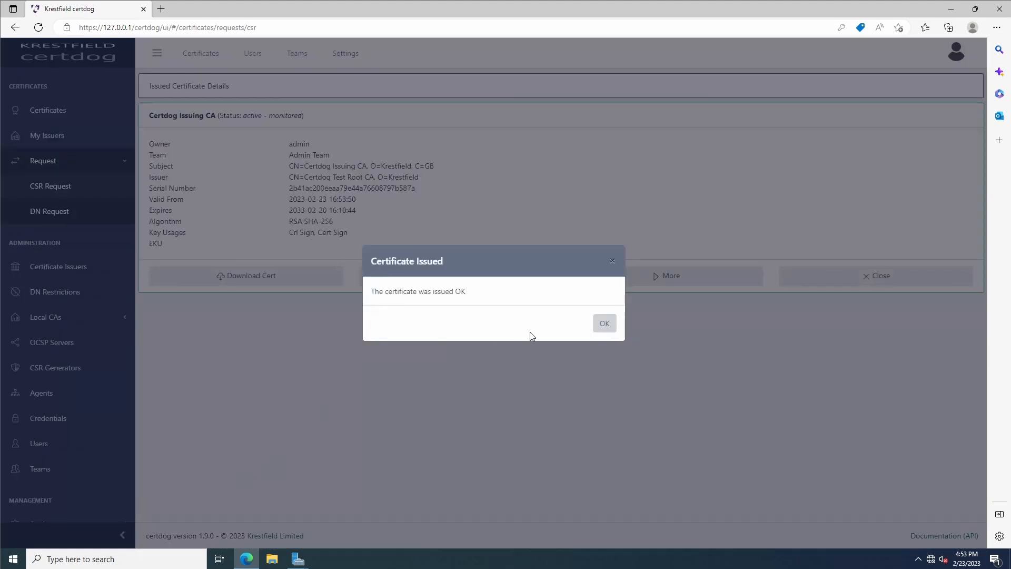
left_click(605, 323)
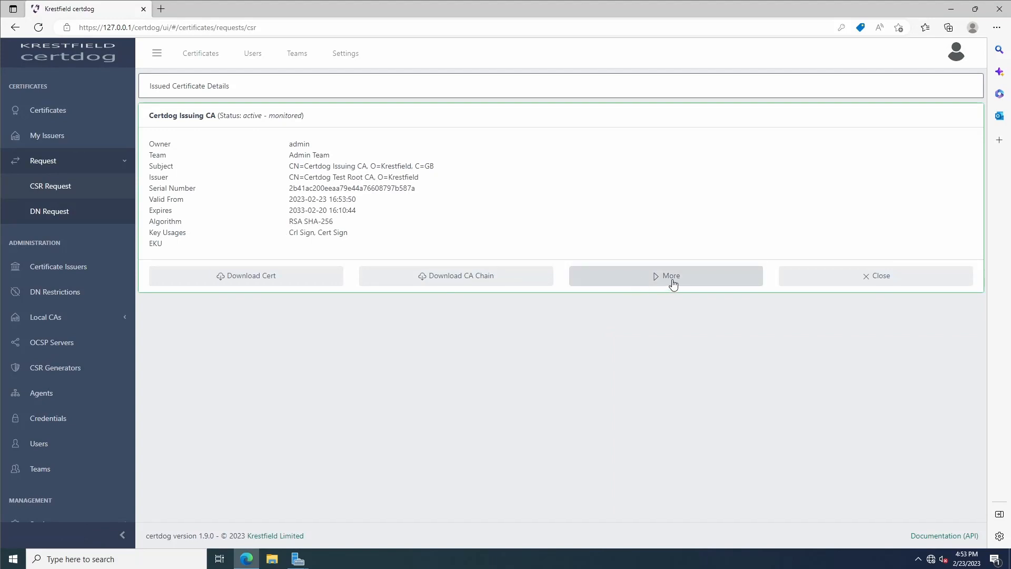
- Download the issued Certdog Issuing CA certificate, keep the file despite the browser warning, and show it in its folder
left_click(283, 277)
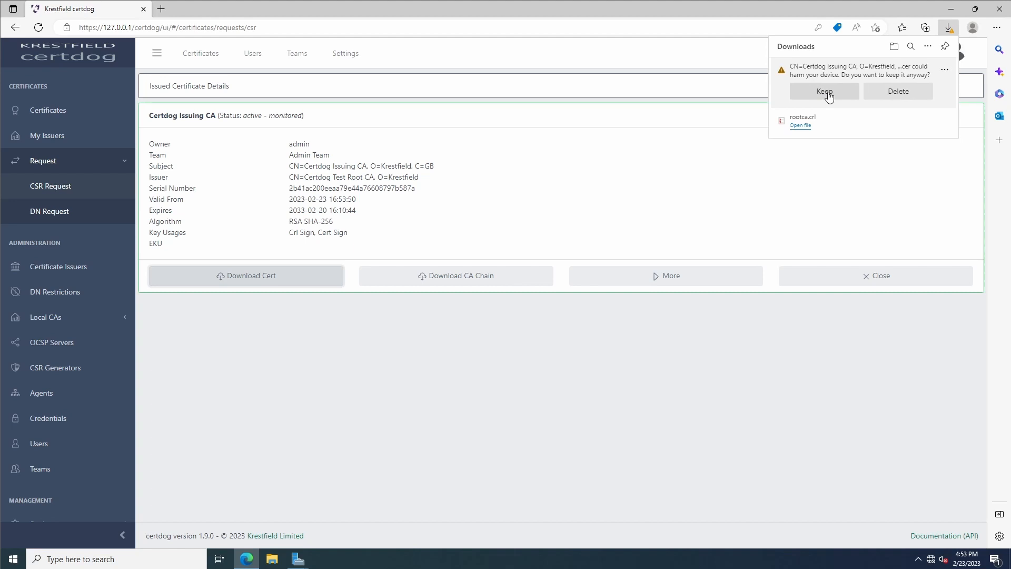
left_click(824, 92)
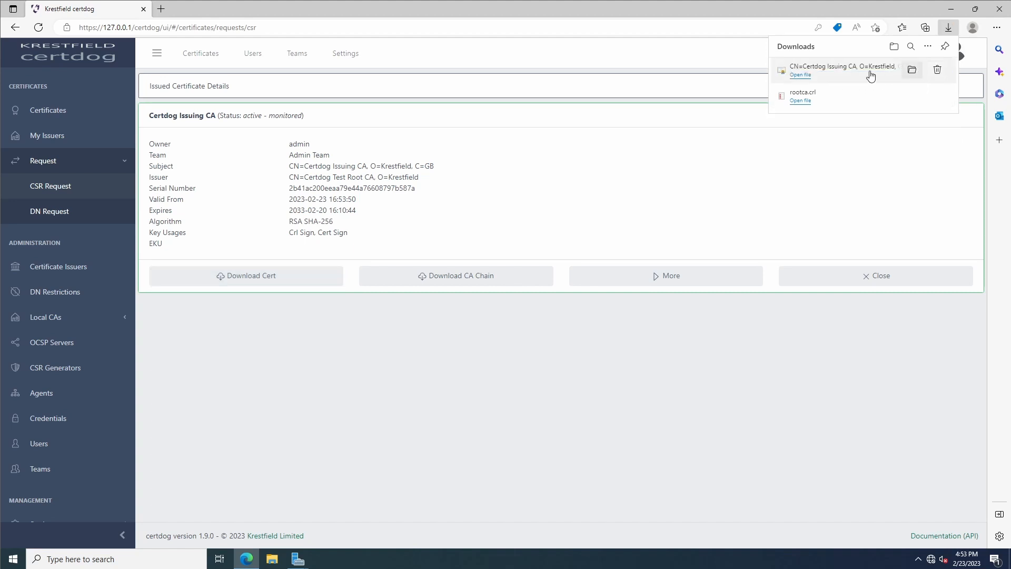
left_click(912, 70)
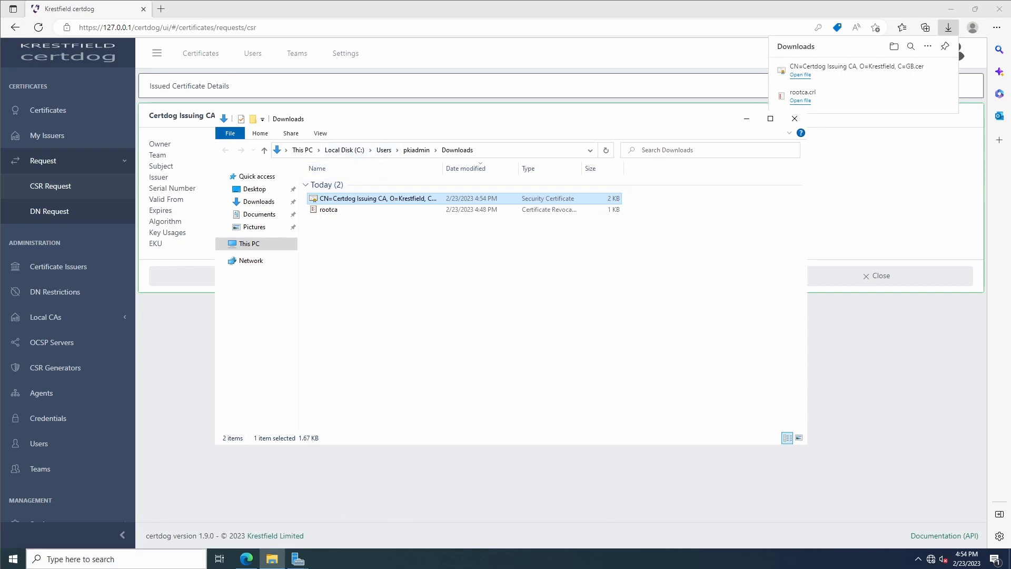
- Open the Certification Authority administrative tool and start installing the CA certificate for Certdog Issuing CA
left_click(13, 559)
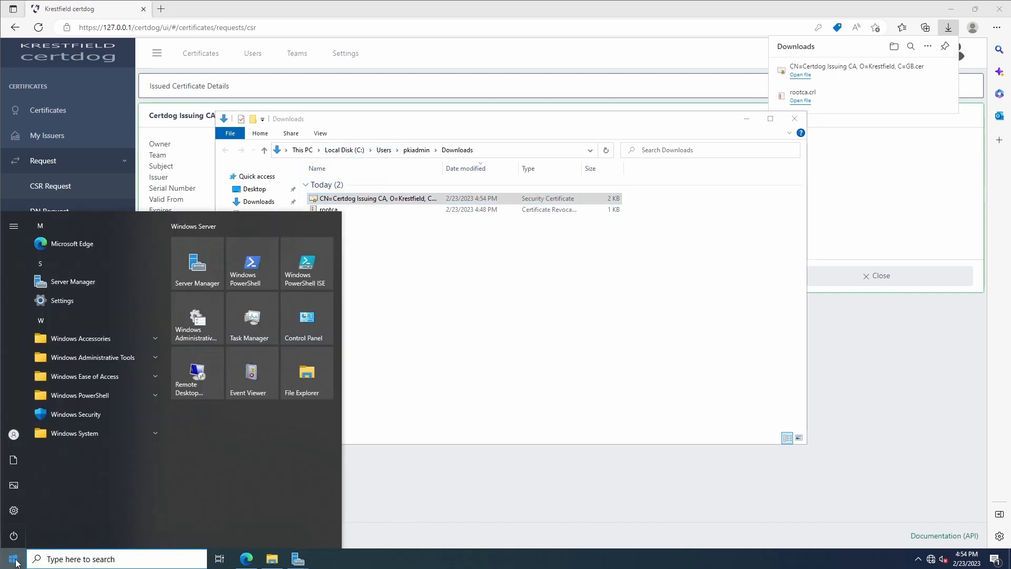
left_click(114, 356)
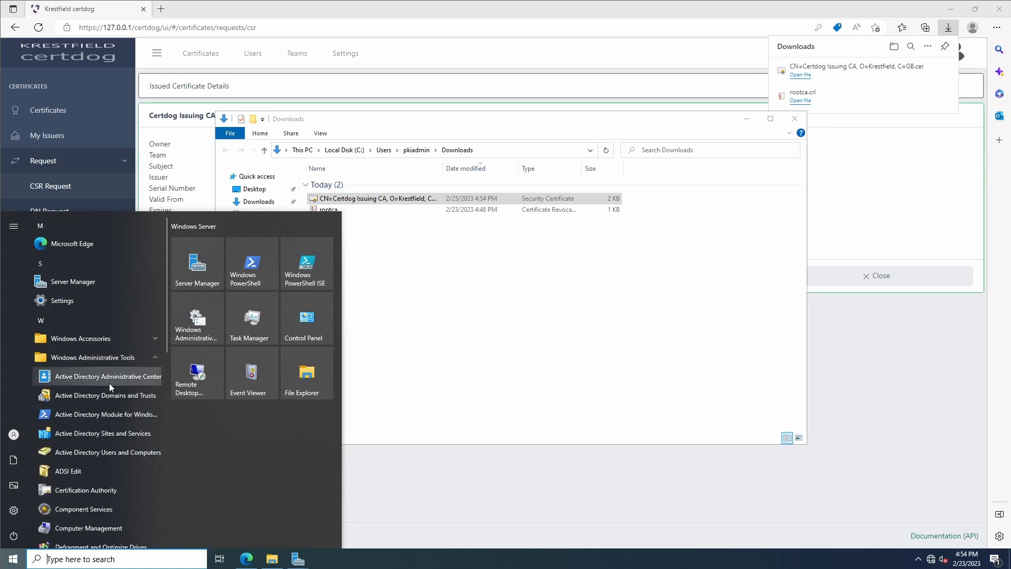
left_click(99, 489)
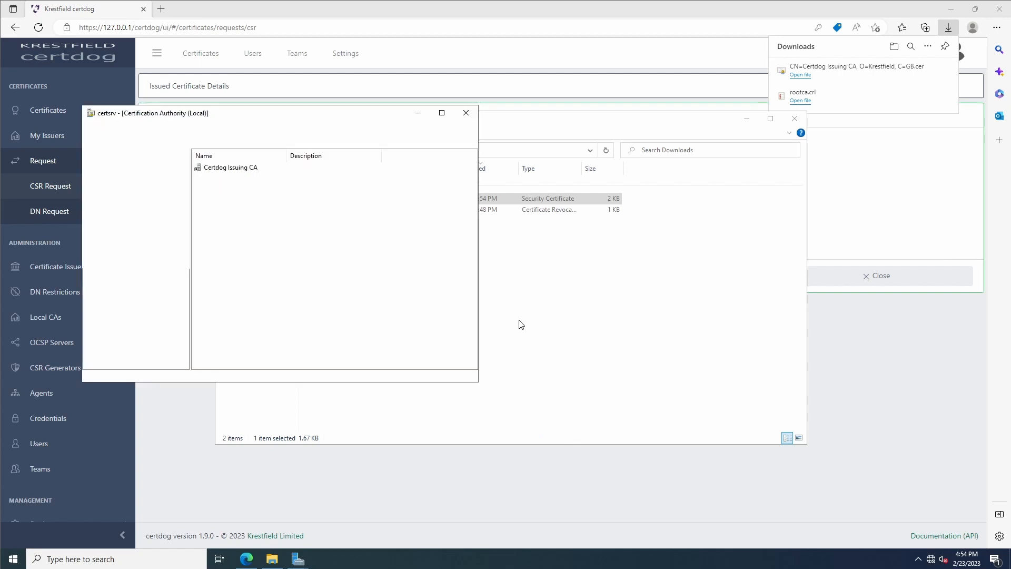
right_click(114, 165)
mouse_move(147, 173)
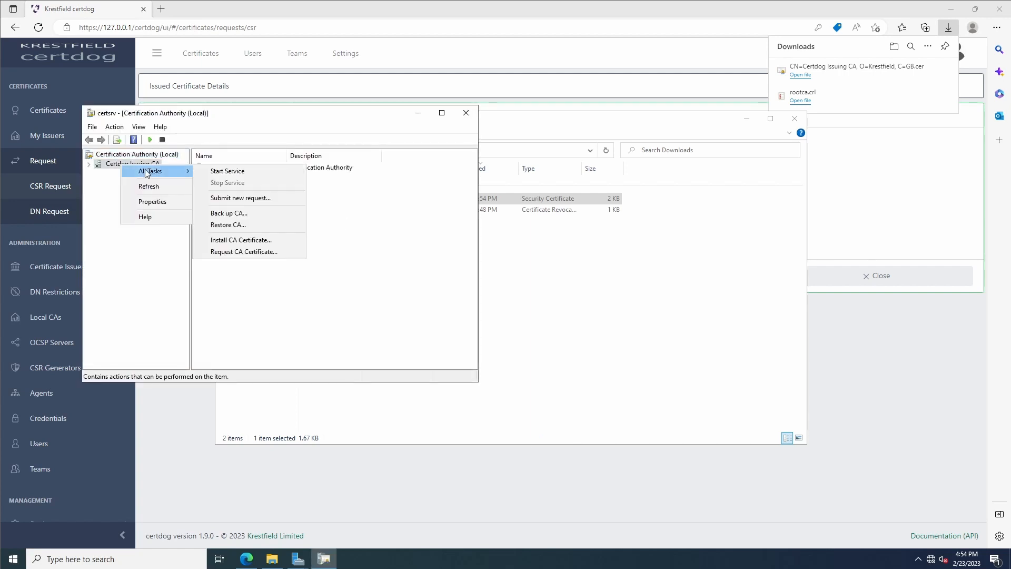
left_click(248, 240)
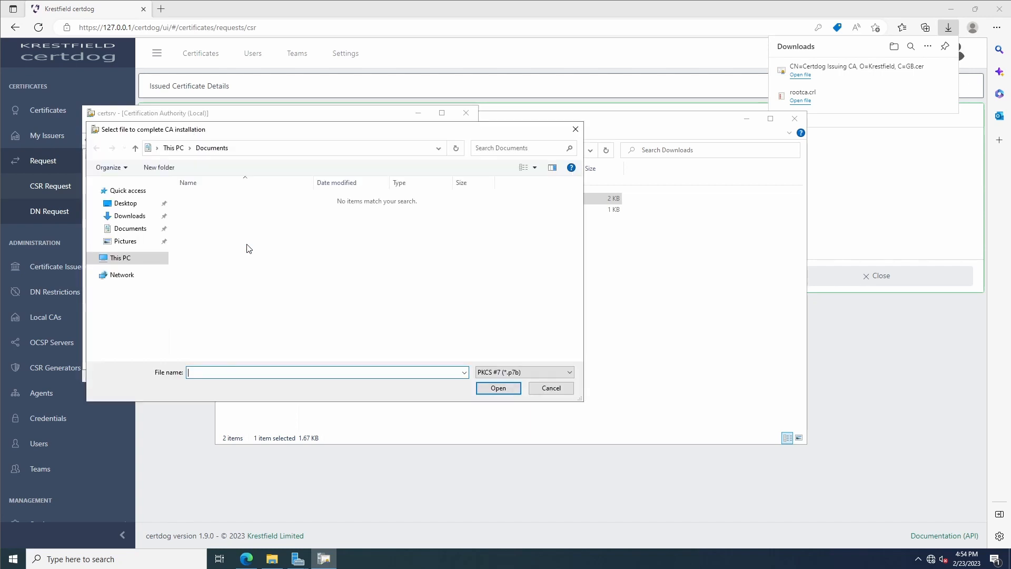
- Point the CA certificate file selection to the Downloads folder, using the folder path copied from the File Explorer window
left_click_drag(316, 129, 361, 222)
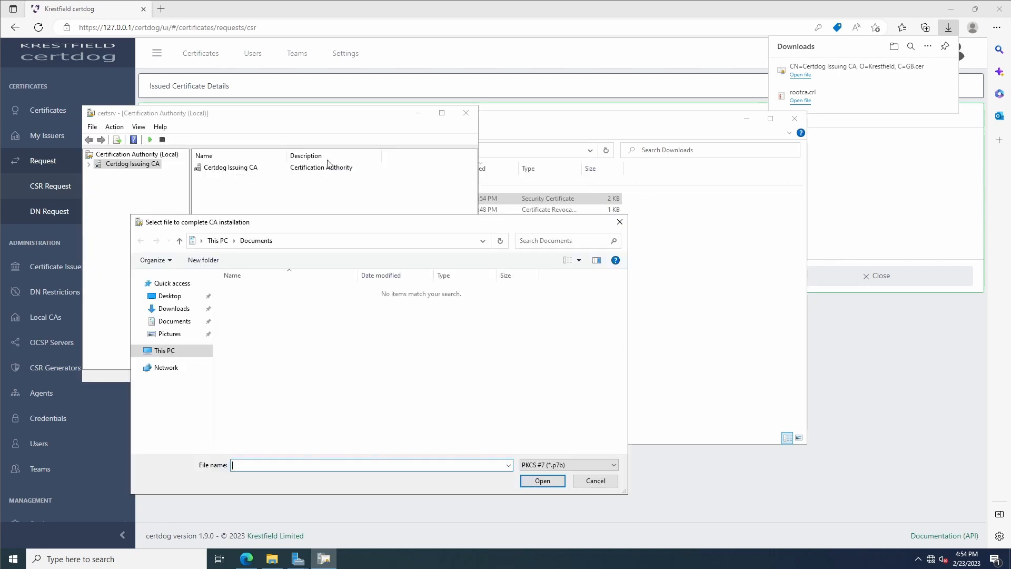
left_click(565, 136)
left_click(499, 152)
key("ctrl+c")
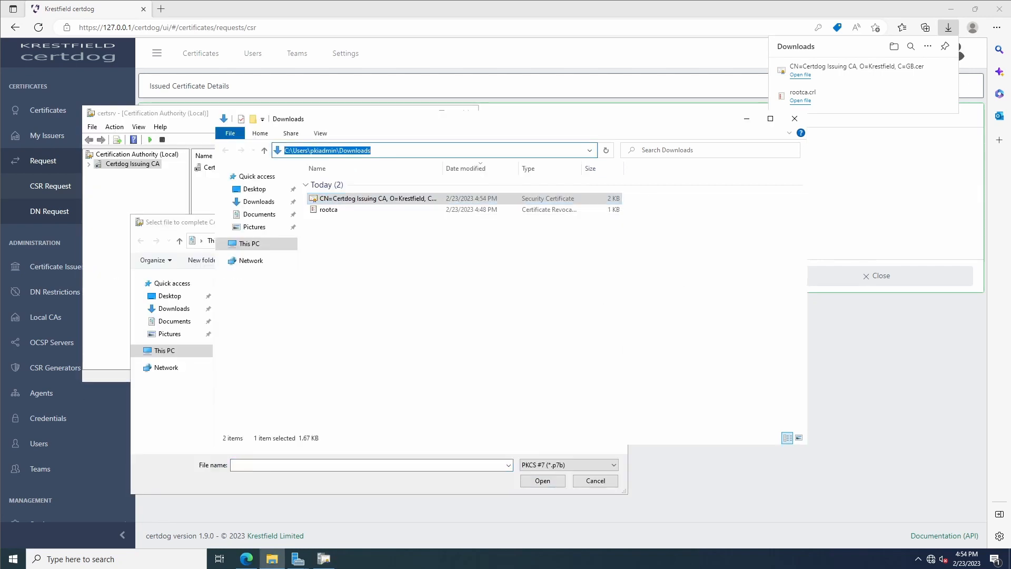
left_click(299, 490)
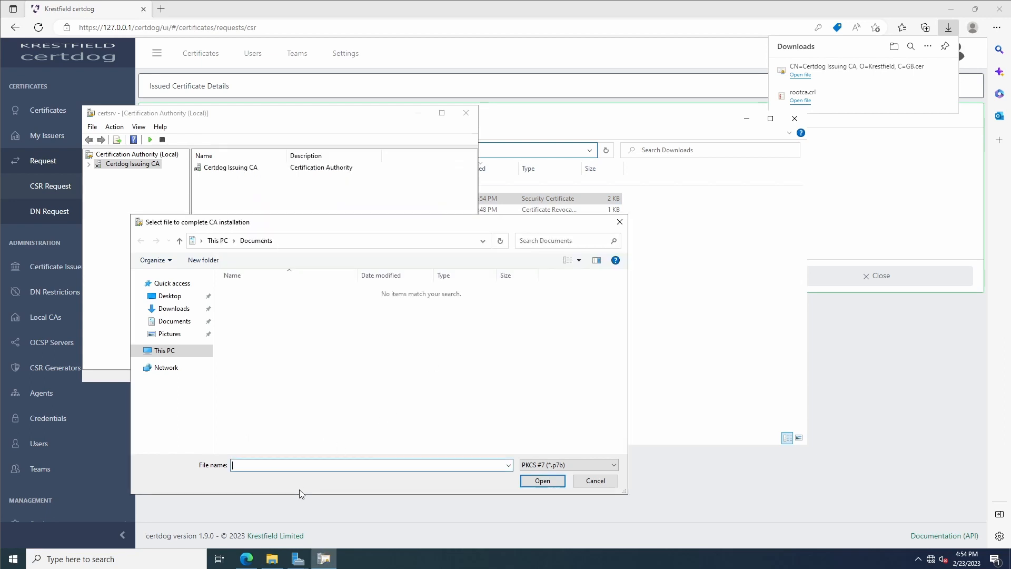
left_click(304, 242)
key("ctrl+v")
key("Return")
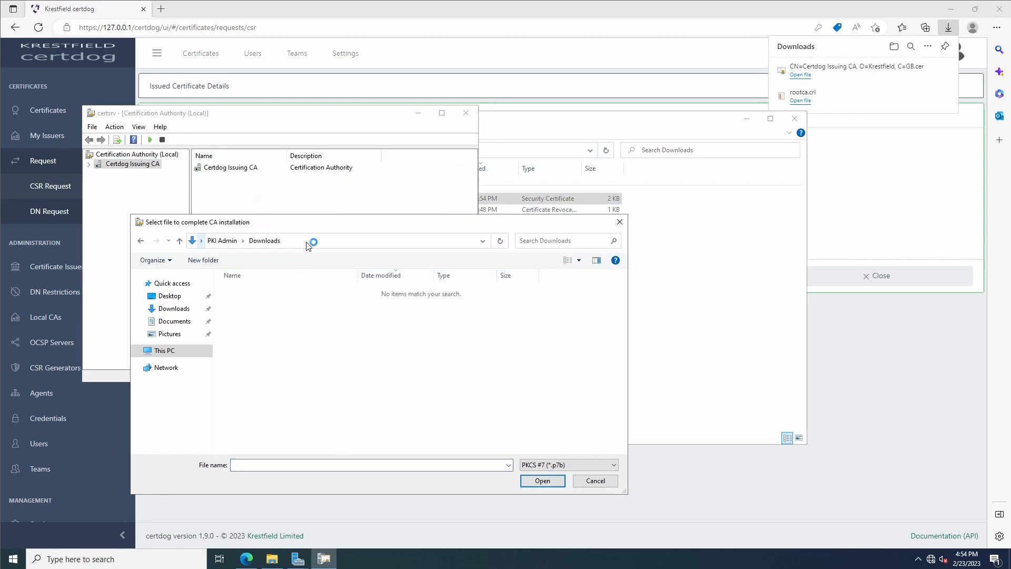
- Install the Certdog Issuing CA certificate from Downloads, filtering for X.509 Certificate (*.cer;*.crt) files, and start the CA service
left_click(585, 465)
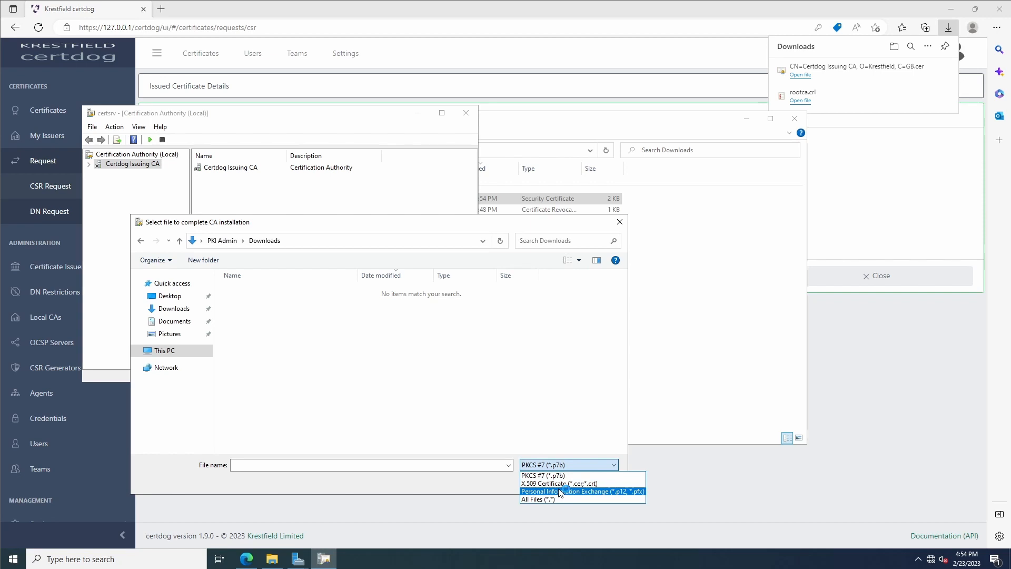
left_click(566, 484)
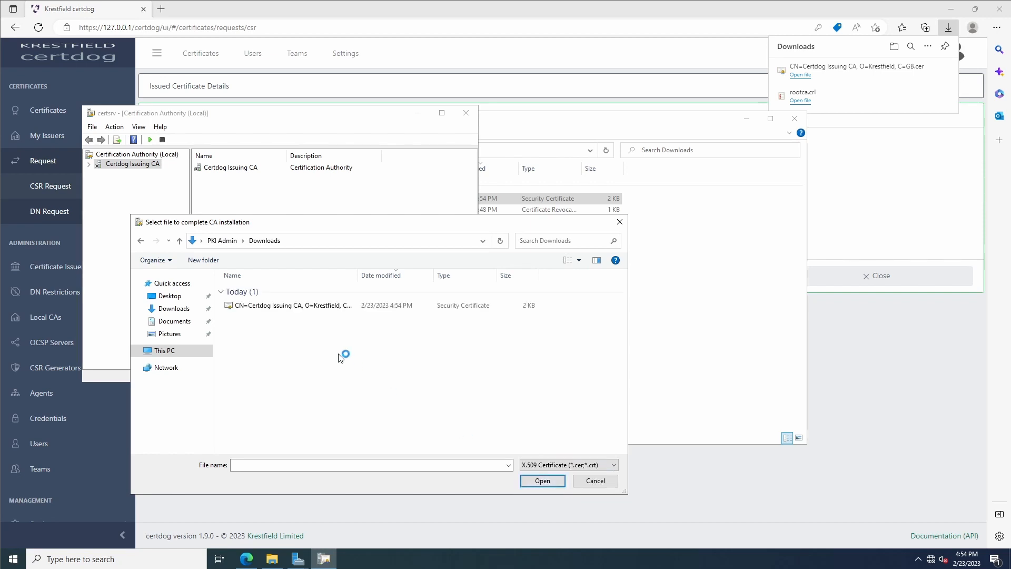
left_click(274, 305)
left_click(553, 481)
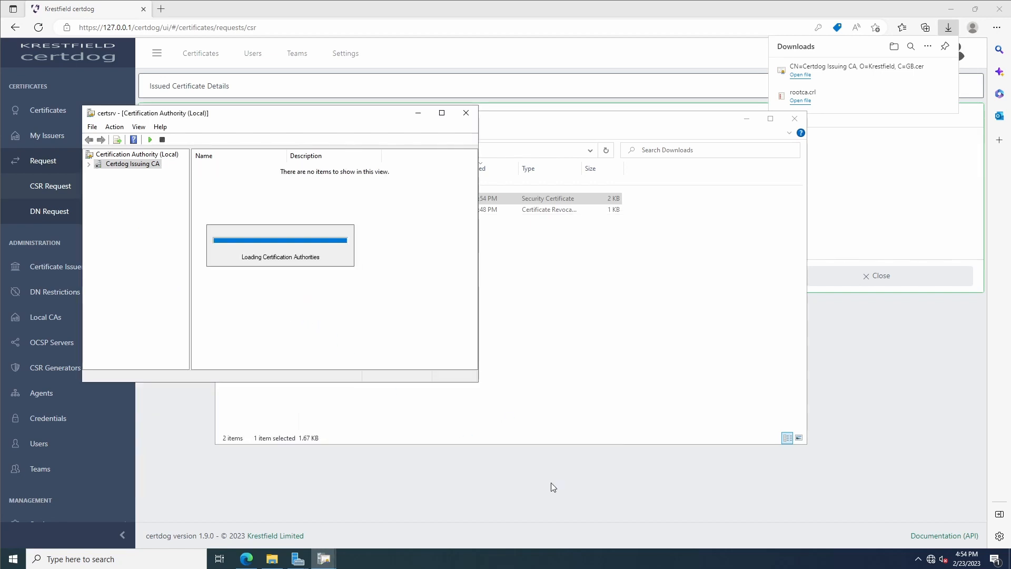
left_click(96, 166)
left_click(194, 142)
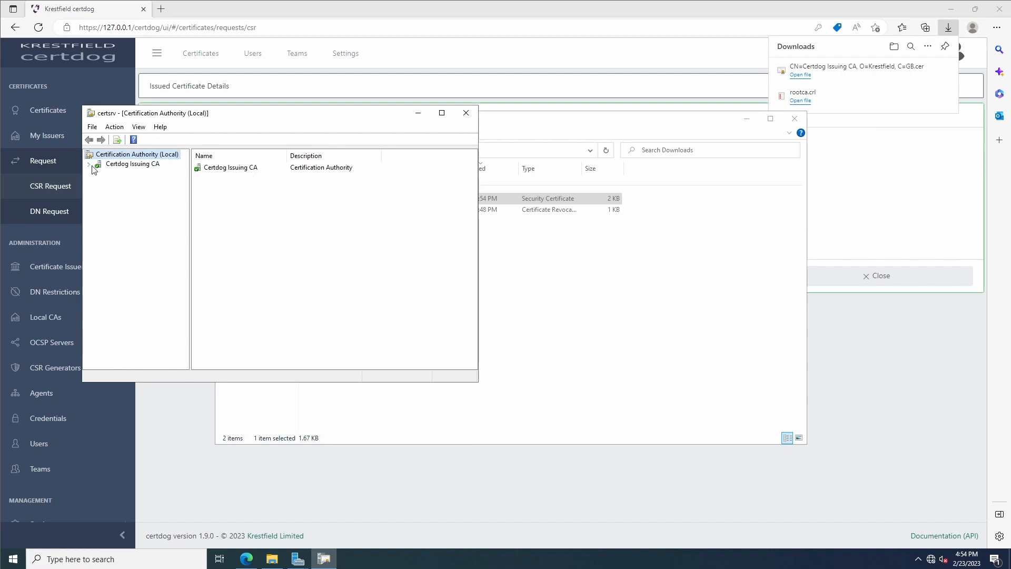
- Expand Certdog Issuing CA, open its properties, and view its CA certificate, Certificate #0
left_click(89, 164)
right_click(124, 165)
left_click(151, 205)
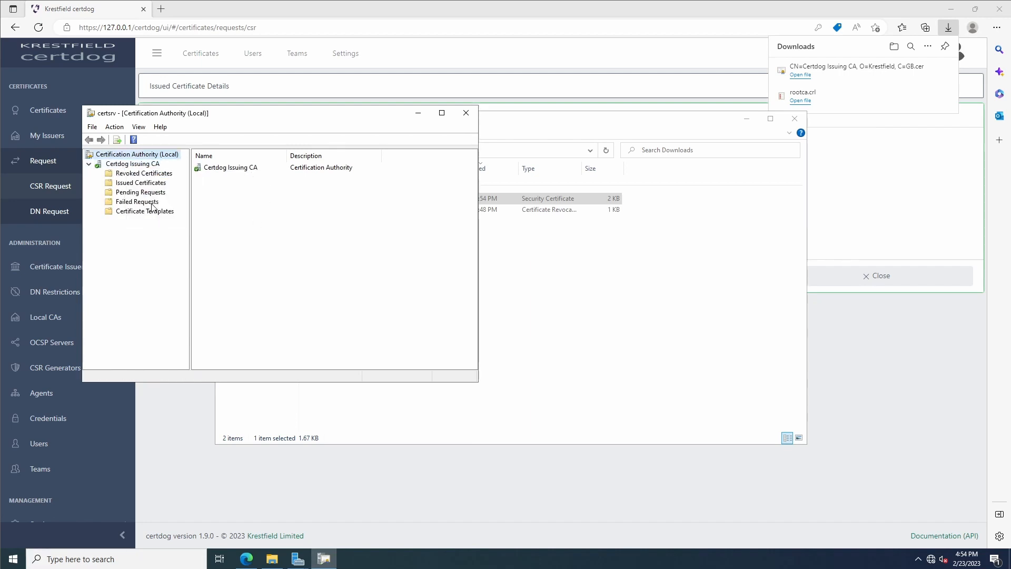
left_click(354, 278)
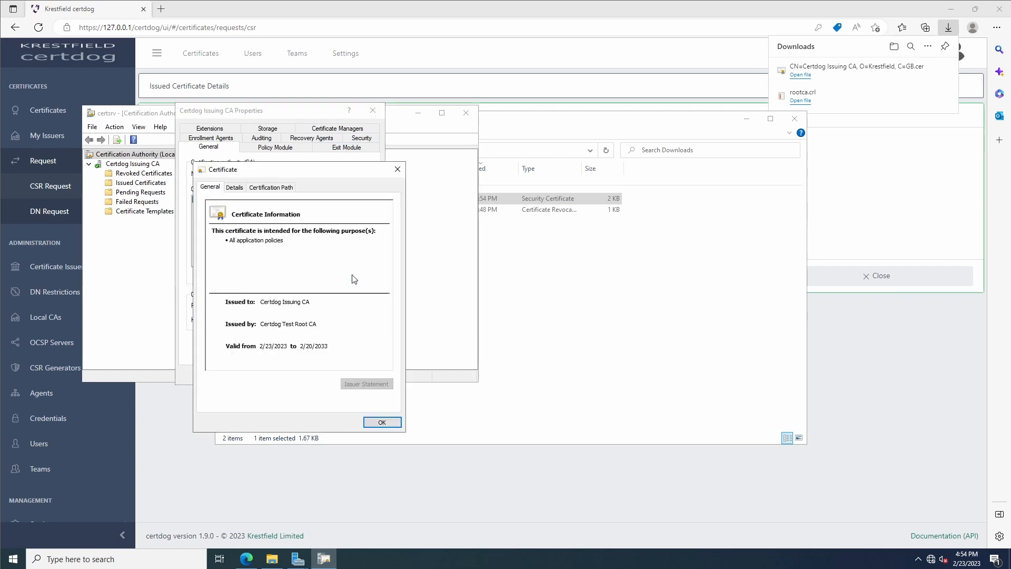
- Check the status of Certdog Test Root CA and Certdog Issuing CA in the certification path, and close the certificate and CA properties
left_click(291, 189)
left_click_drag(298, 169, 580, 233)
left_click(545, 277)
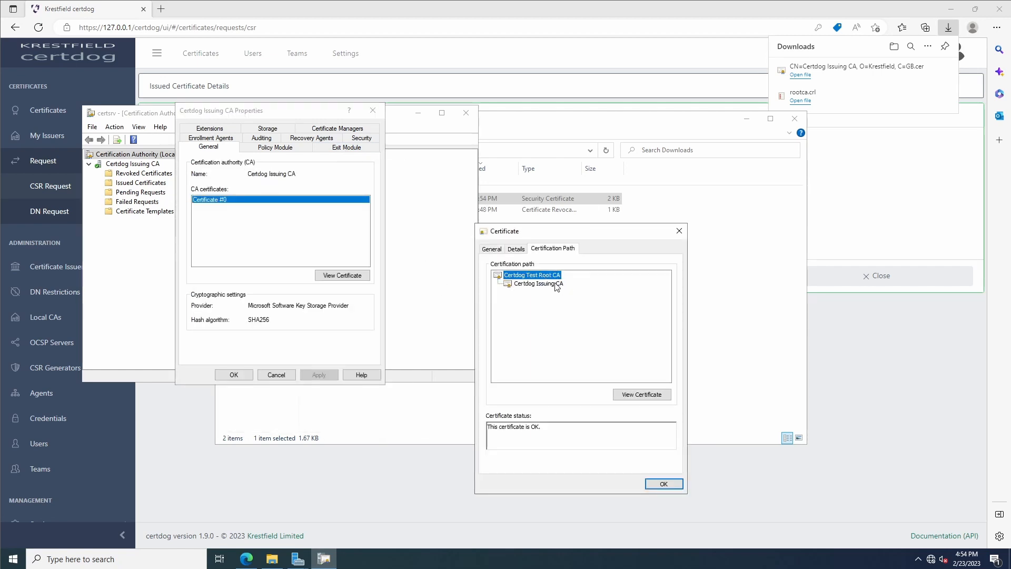
left_click(553, 287)
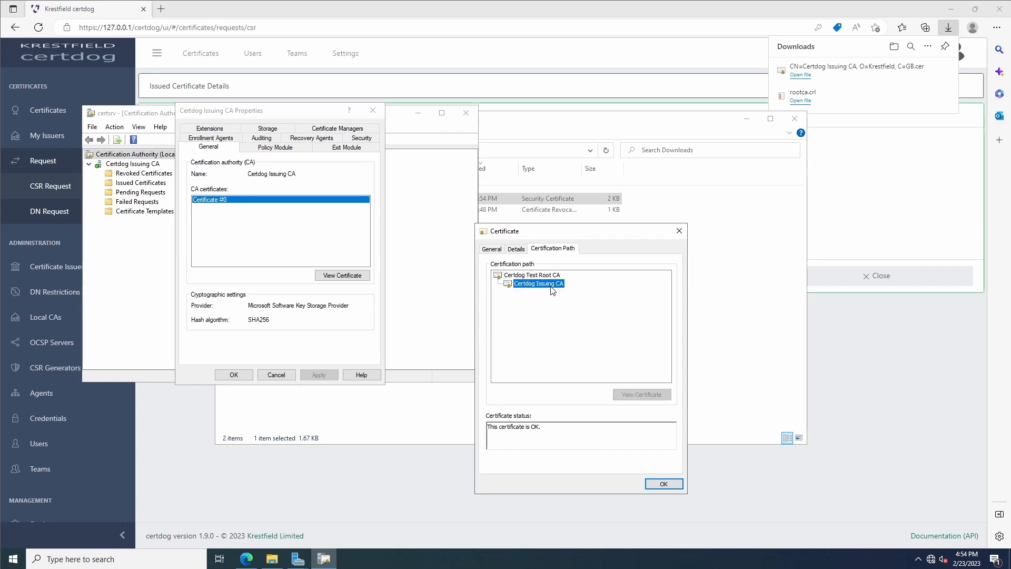
left_click(664, 483)
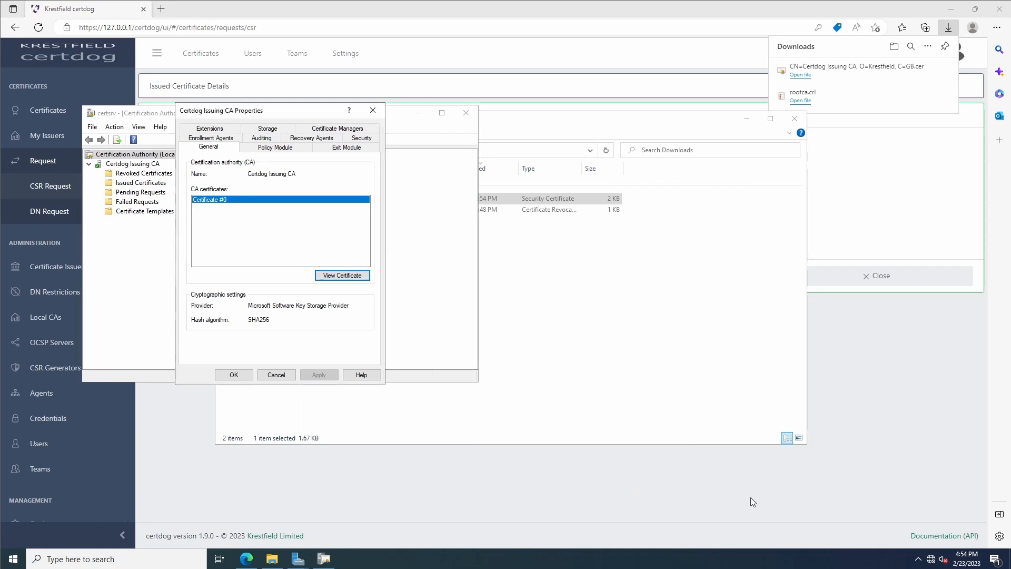
left_click(234, 376)
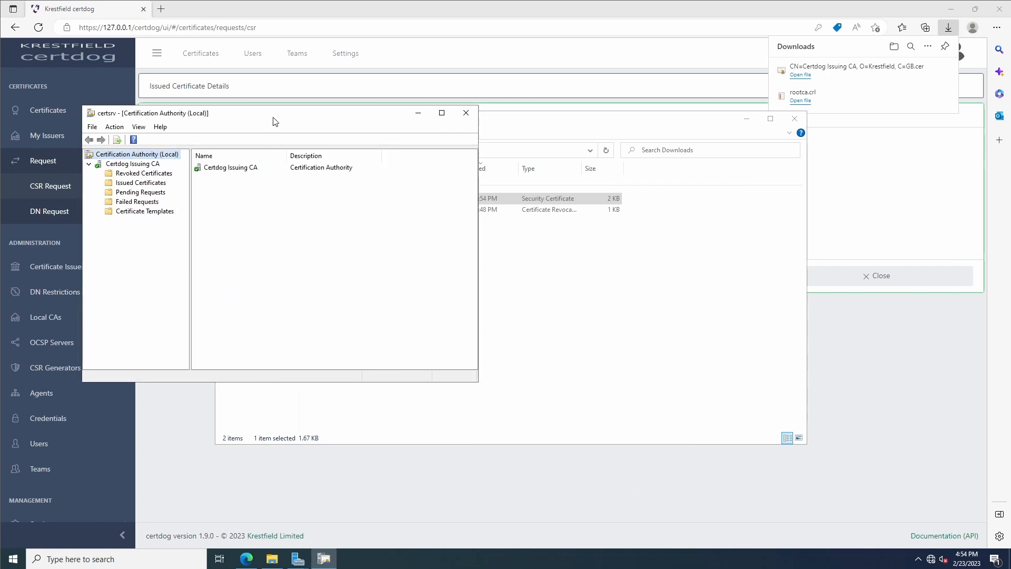
left_click_drag(273, 122, 436, 222)
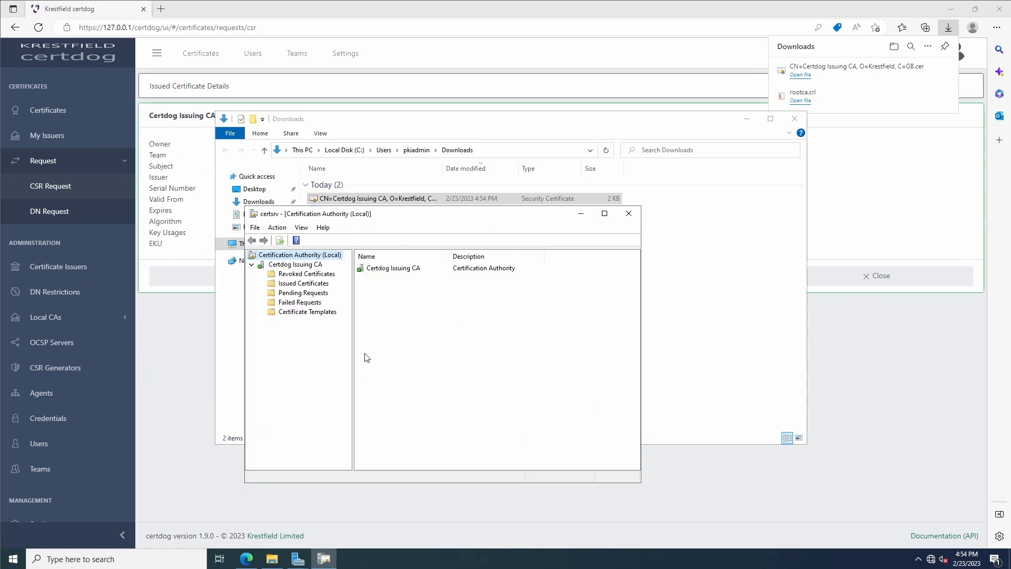